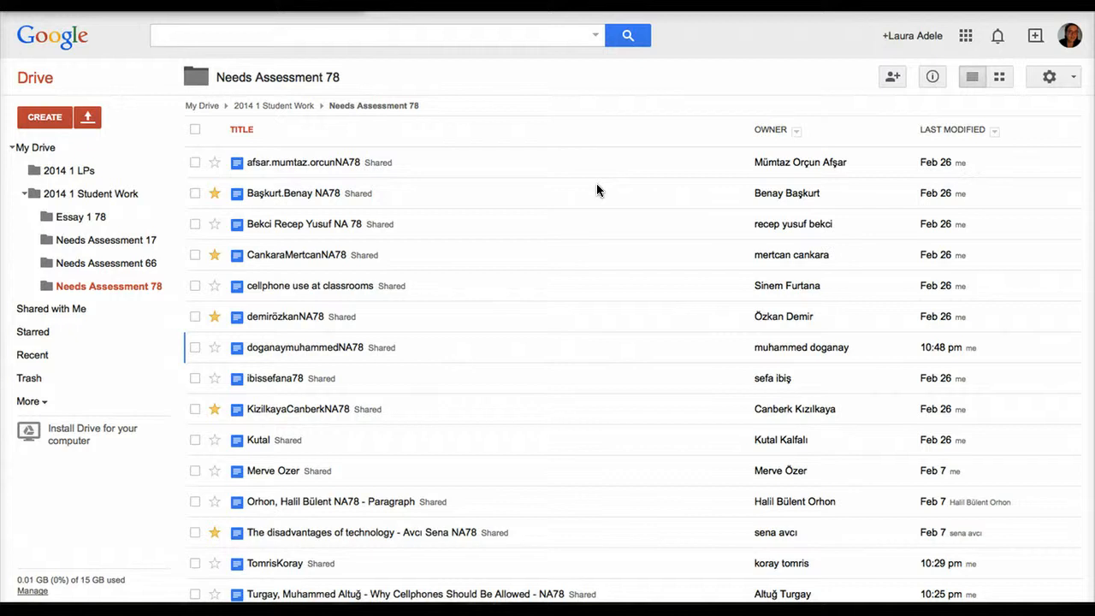
Search the apps that can be connected to Drive for "kaizena", starting from the student document's open-with options, and close the app gallery
{"action": "left_click", "coordinate": [344, 348]}
{"action": "right_click", "coordinate": [416, 352]}
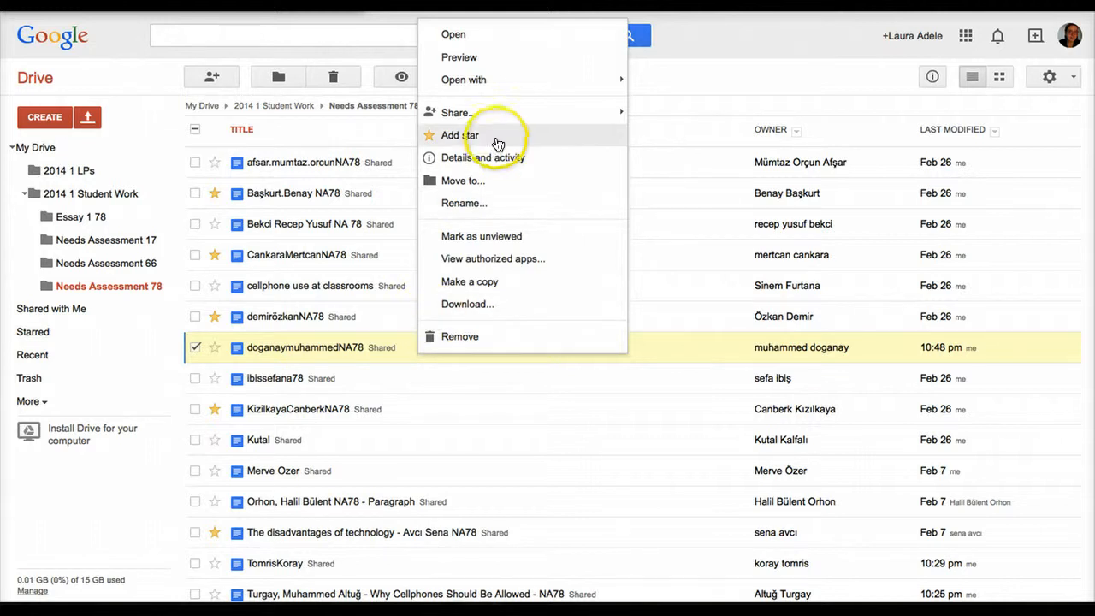
{"action": "left_click", "coordinate": [542, 89]}
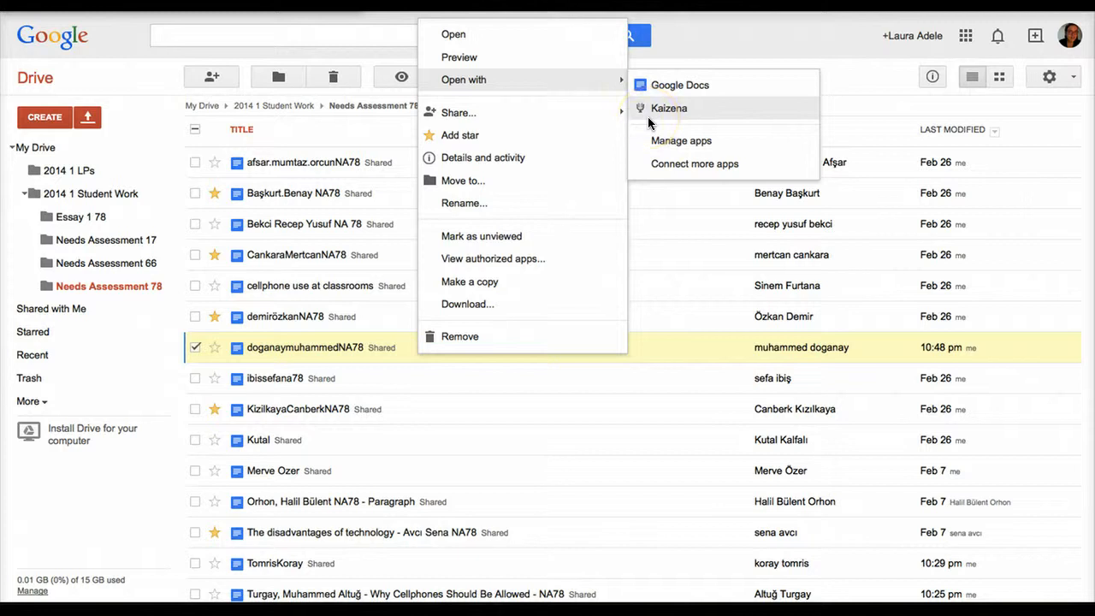
{"action": "left_click", "coordinate": [655, 165]}
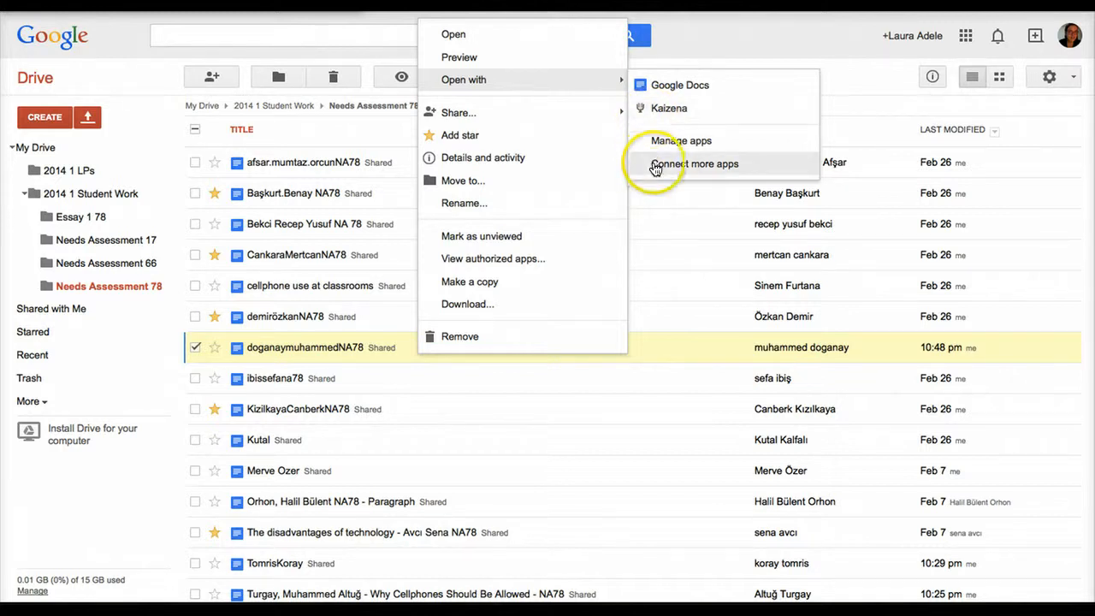
{"action": "left_click", "coordinate": [655, 165]}
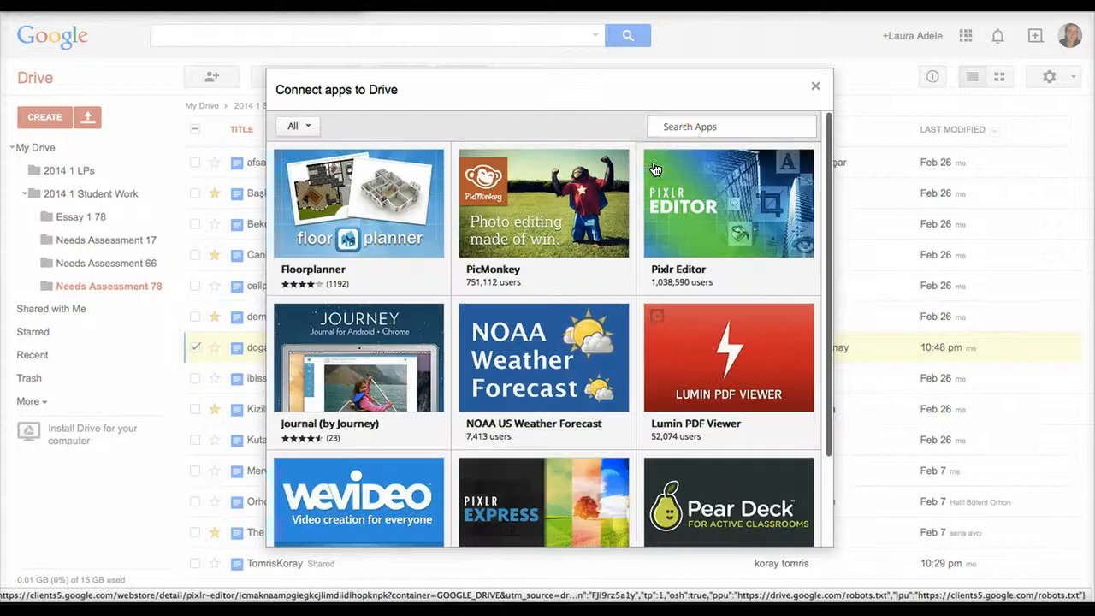
{"action": "left_click", "coordinate": [685, 130]}
{"action": "type", "text": "kaizena"}
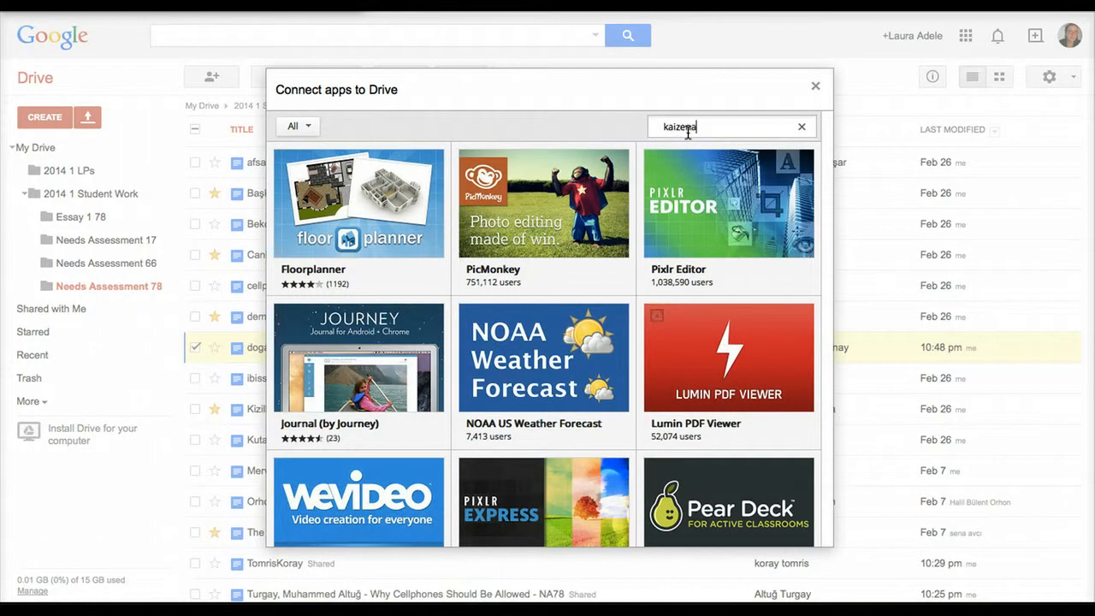
{"action": "key", "text": "Return"}
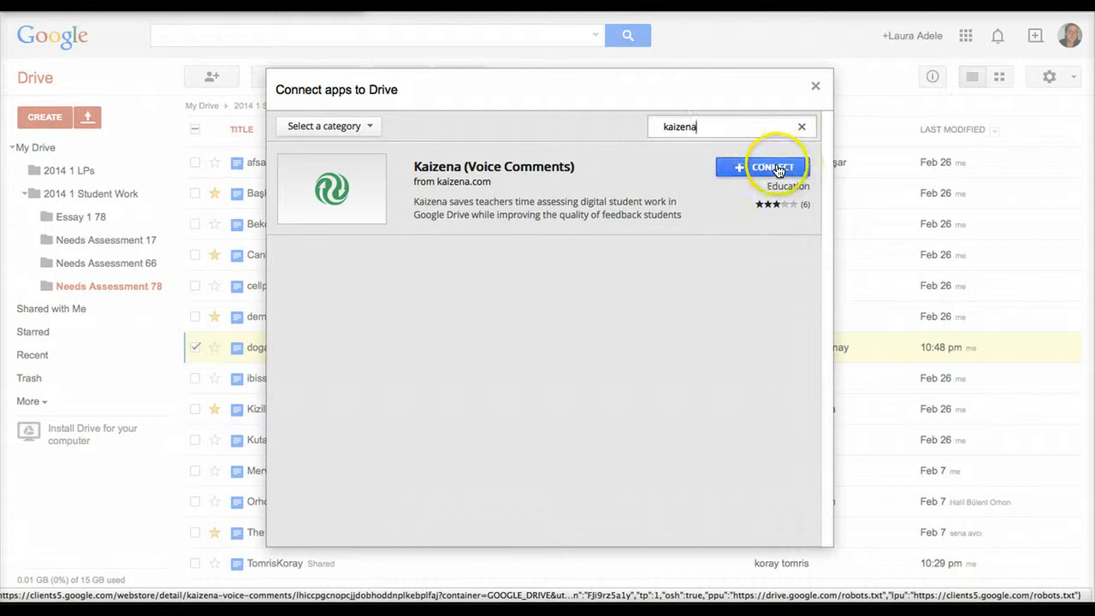
{"action": "left_click", "coordinate": [814, 86]}
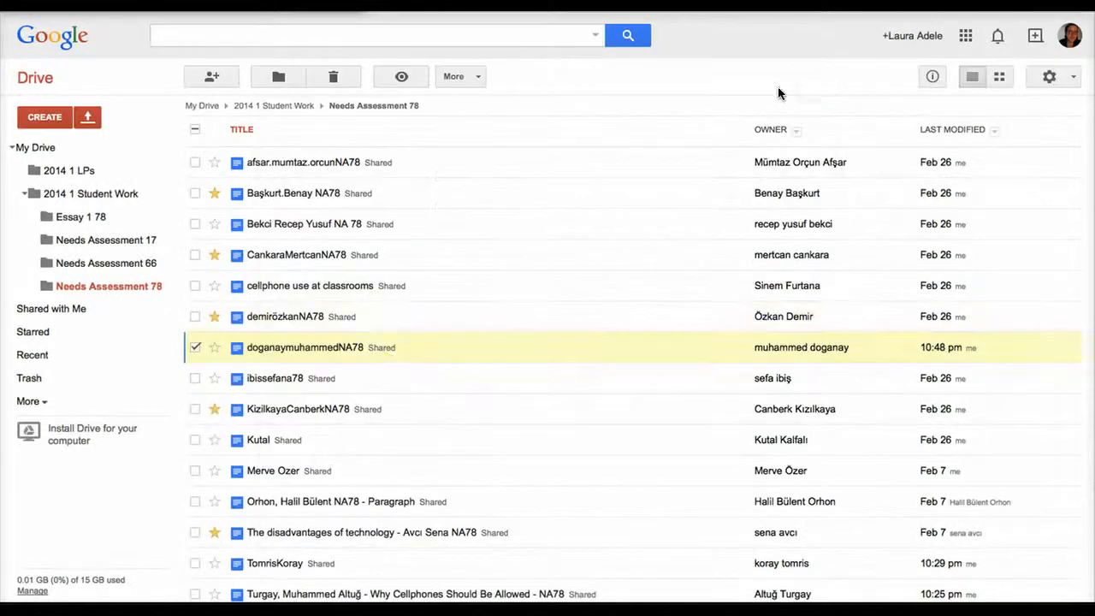
Open the selected student document with Kaizena
{"action": "left_click", "coordinate": [390, 346]}
{"action": "right_click", "coordinate": [391, 348]}
{"action": "mouse_move", "coordinate": [415, 409]}
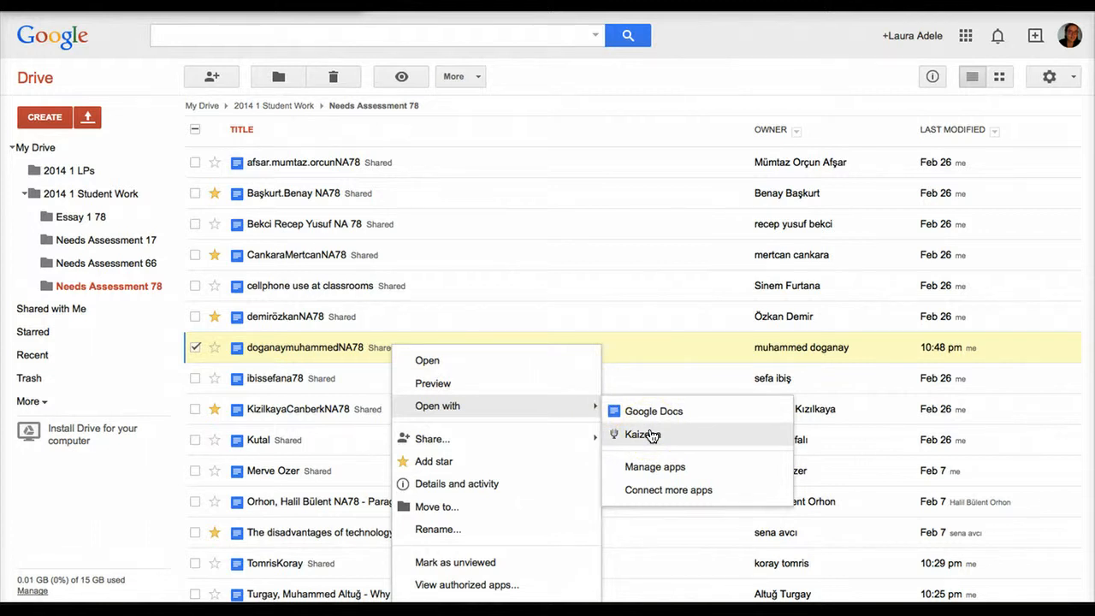
{"action": "left_click", "coordinate": [641, 435]}
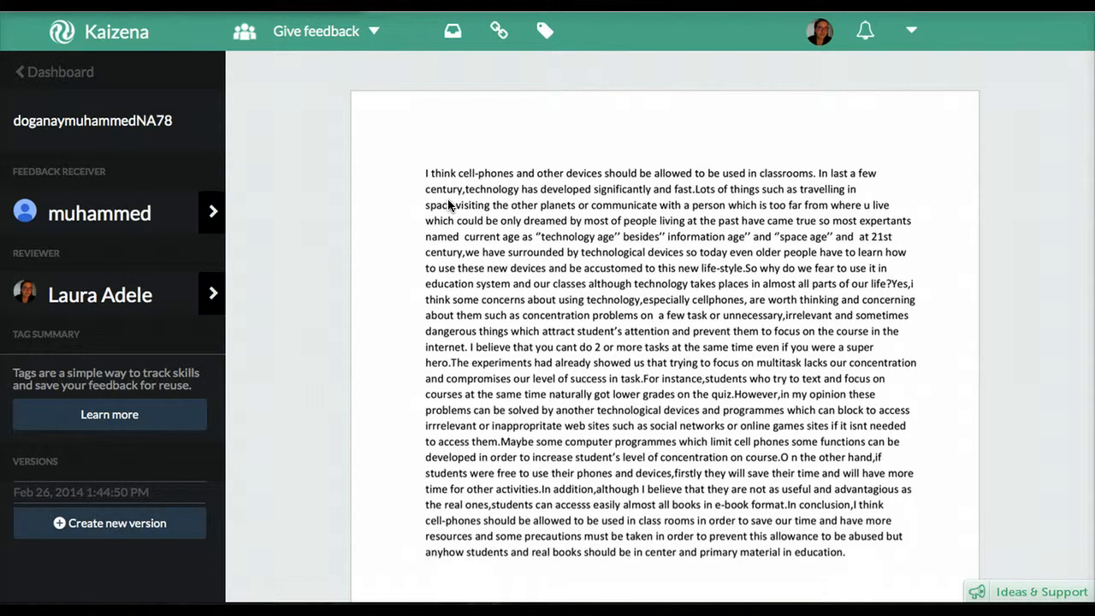
Highlight "I think cell-phones" at the start of the essay and tag it "use of language"
{"action": "left_click", "coordinate": [427, 174]}
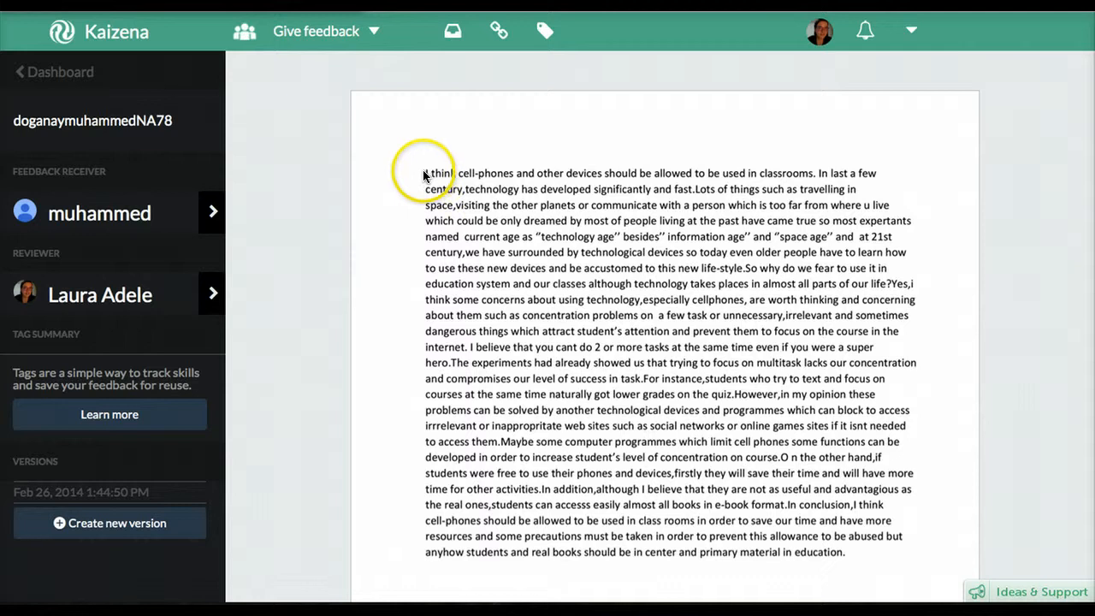
{"action": "left_click", "coordinate": [428, 171]}
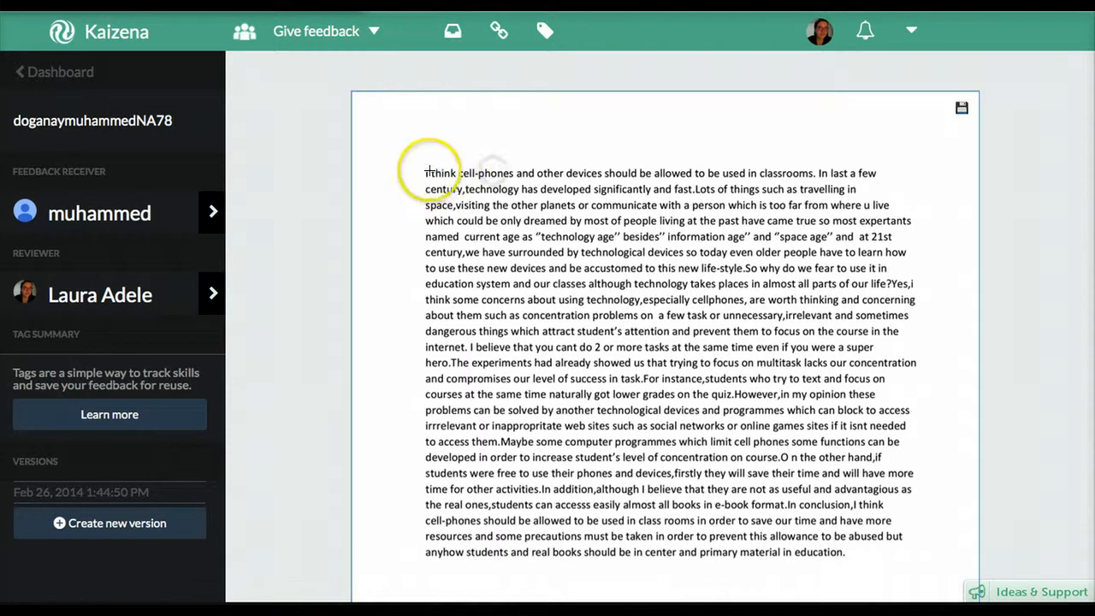
{"action": "left_click_drag", "start_coordinate": [421, 175], "coordinate": [515, 173]}
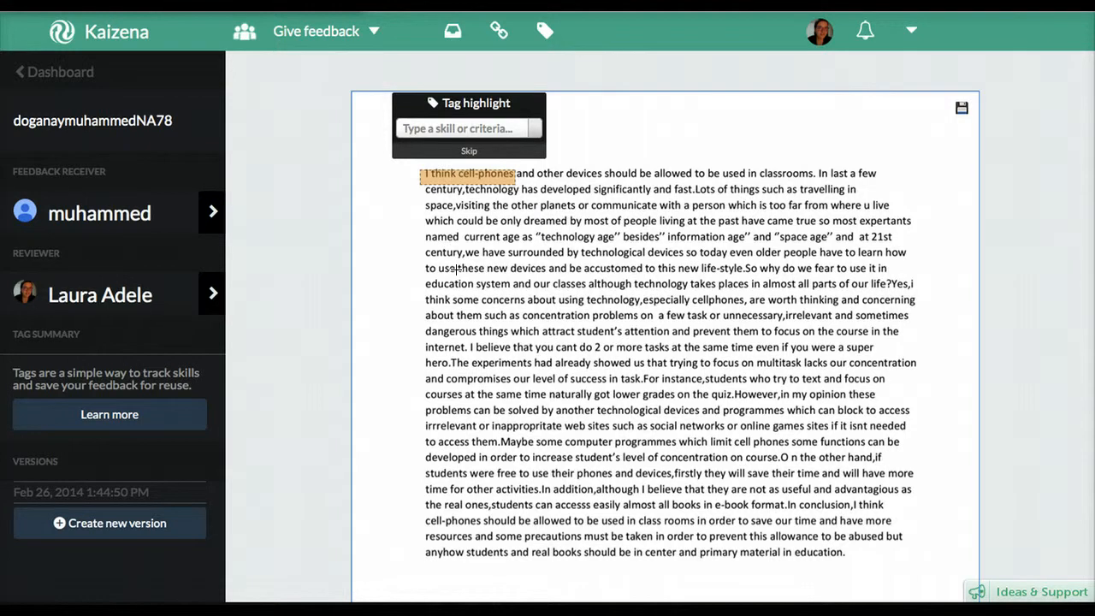
{"action": "left_click", "coordinate": [423, 131]}
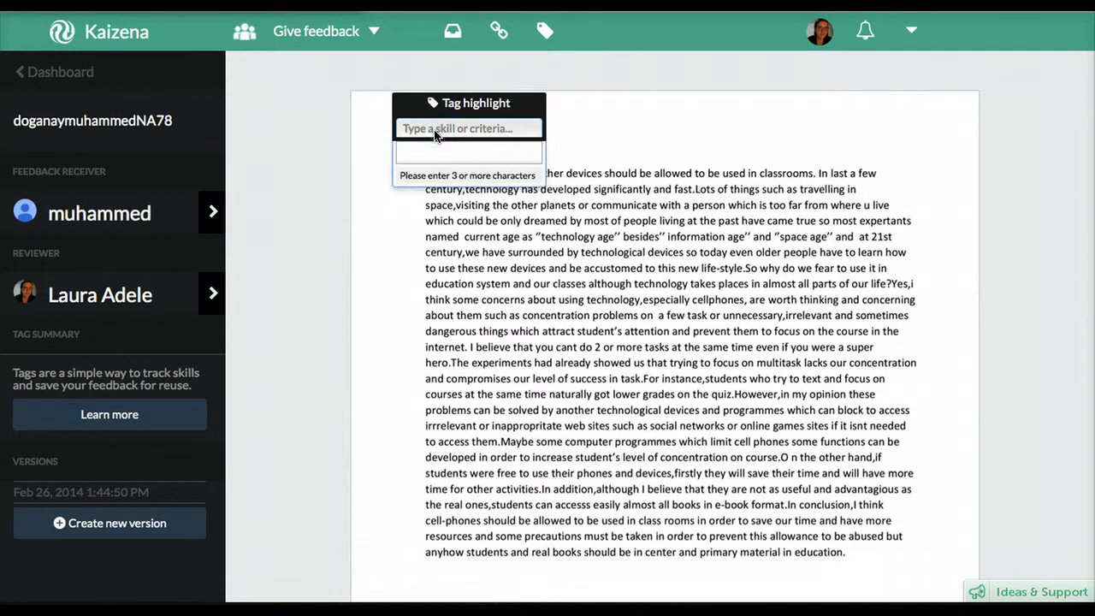
{"action": "type", "text": "use of l"}
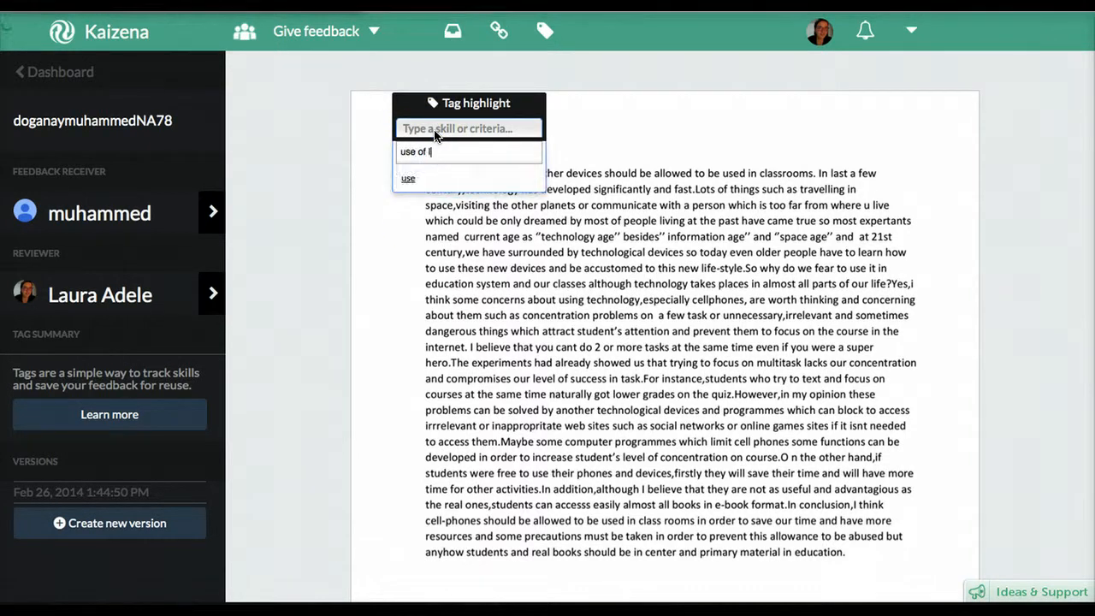
{"action": "type", "text": "anguage"}
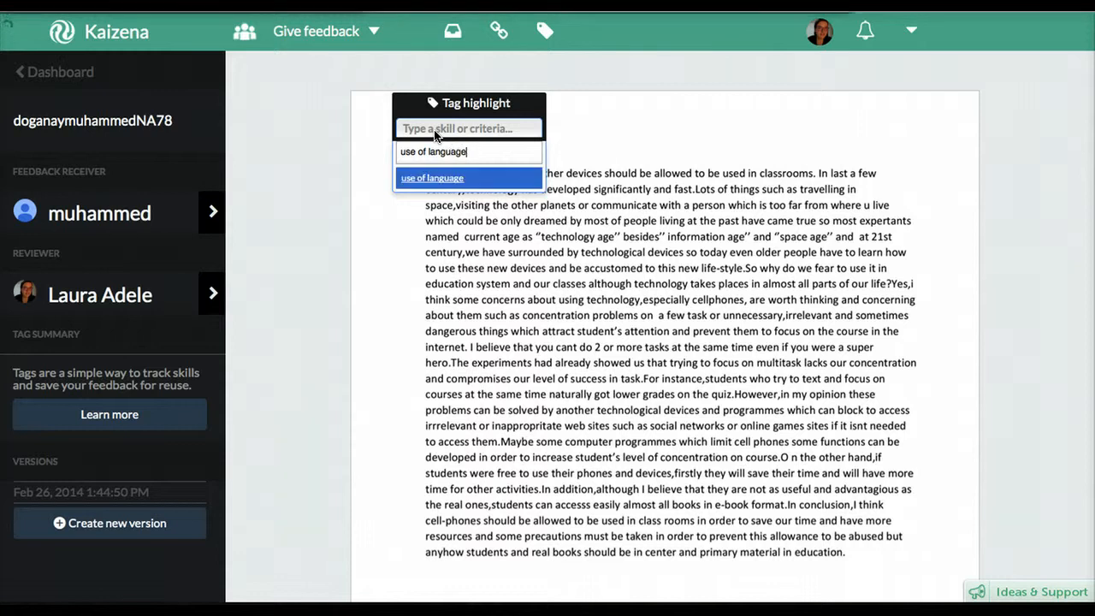
{"action": "key", "text": "Return"}
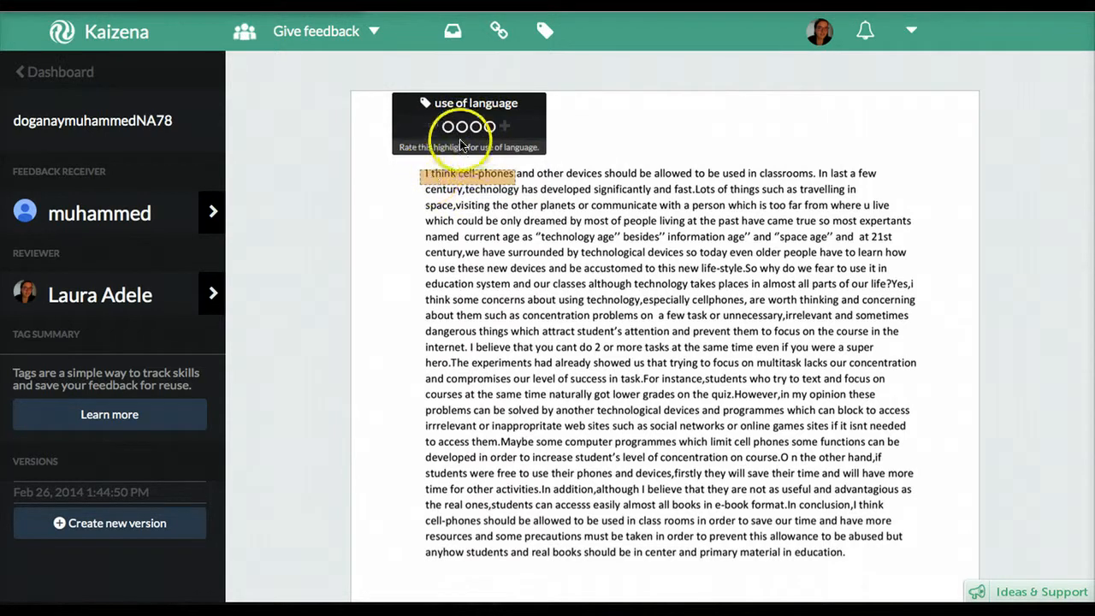
Rate the "I think cell-phones" highlight two out of four for use of language and colour it blue
{"action": "left_click", "coordinate": [449, 127]}
{"action": "left_click", "coordinate": [462, 126]}
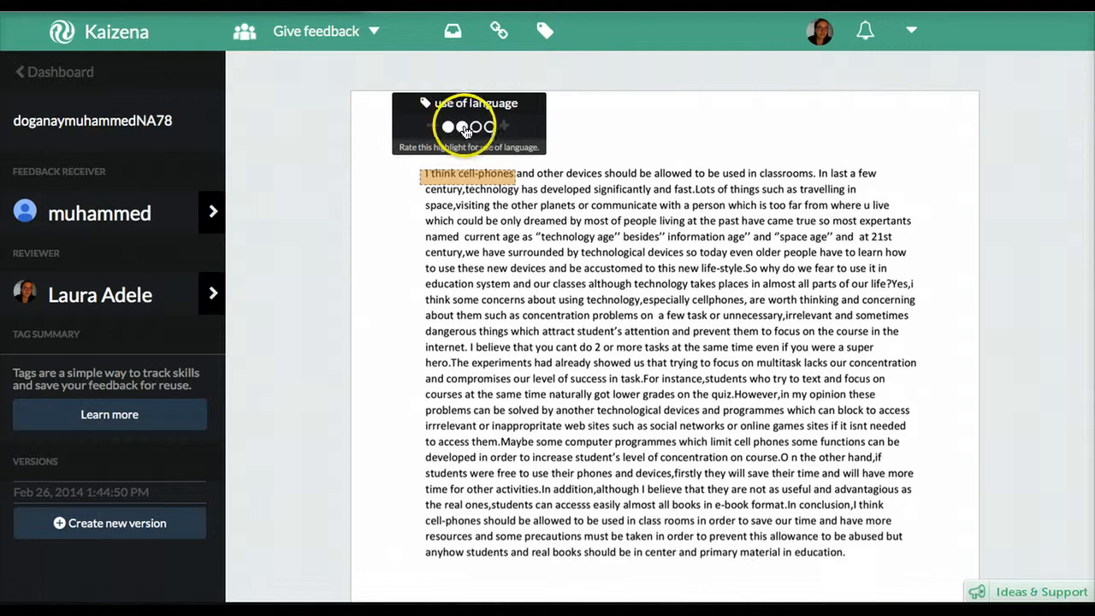
{"action": "left_click", "coordinate": [475, 127]}
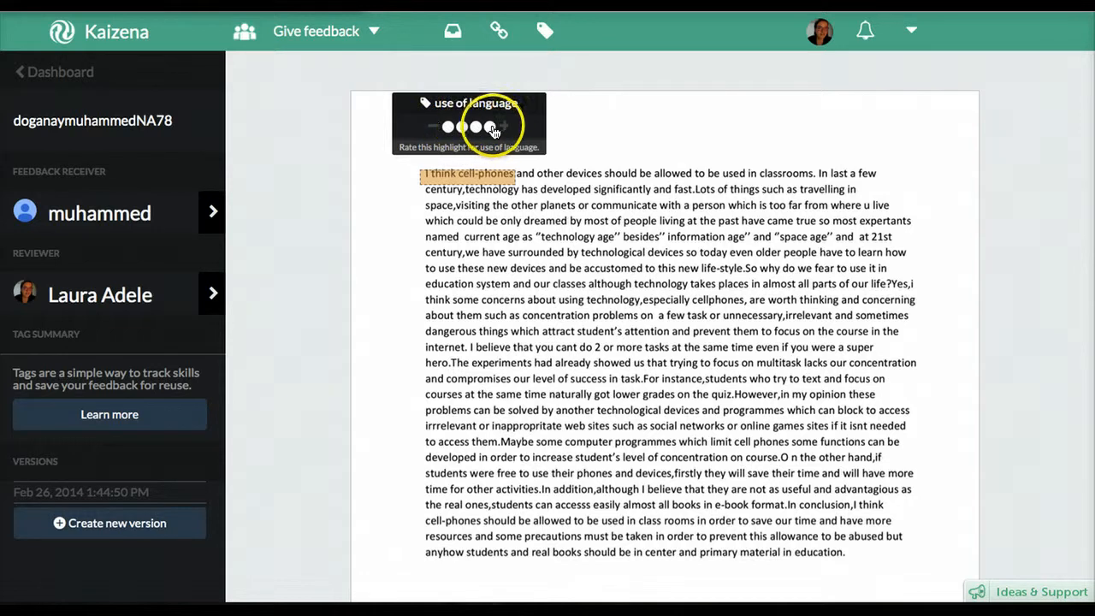
{"action": "left_click", "coordinate": [462, 127]}
{"action": "left_click", "coordinate": [463, 130]}
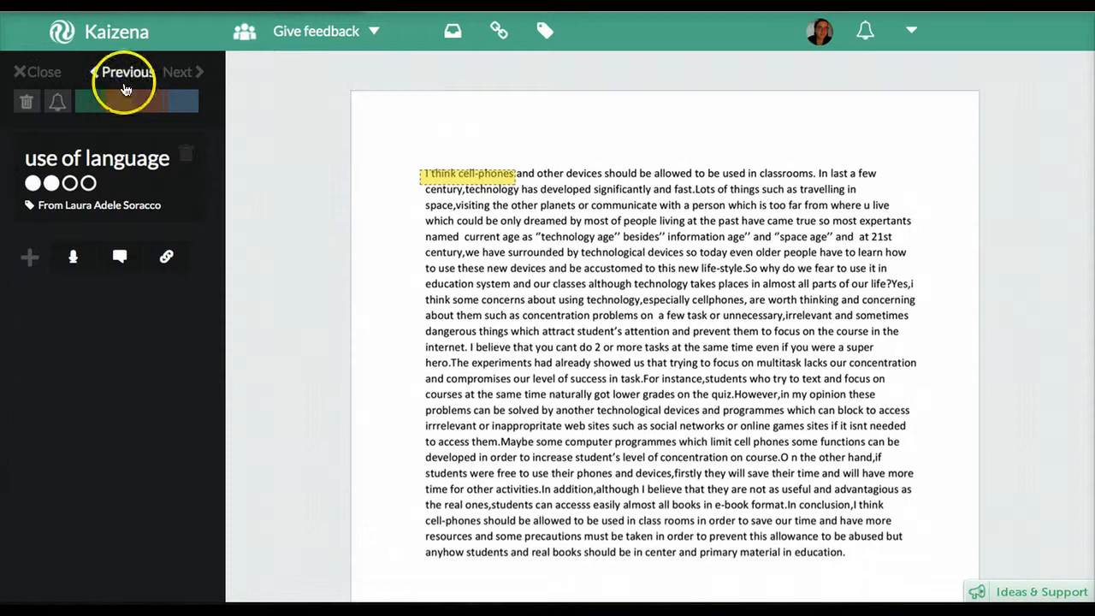
{"action": "left_click", "coordinate": [186, 103]}
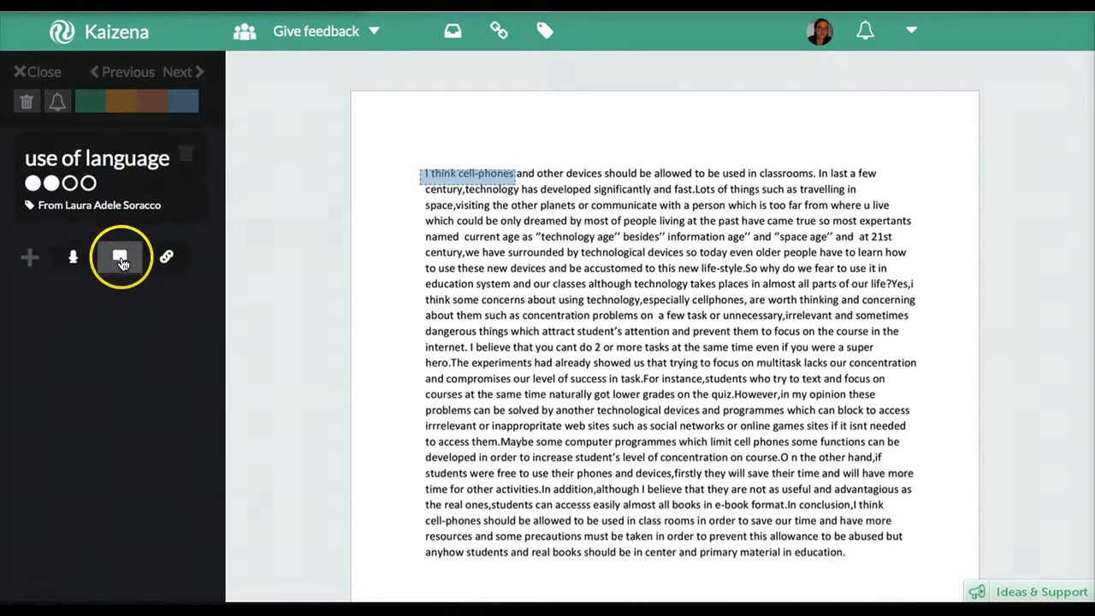
Comment "Avoid sounding too personal. Do not use first person pronouns, such as I, me, my." on the highlight and save the feedback to its tag
{"action": "left_click", "coordinate": [166, 259]}
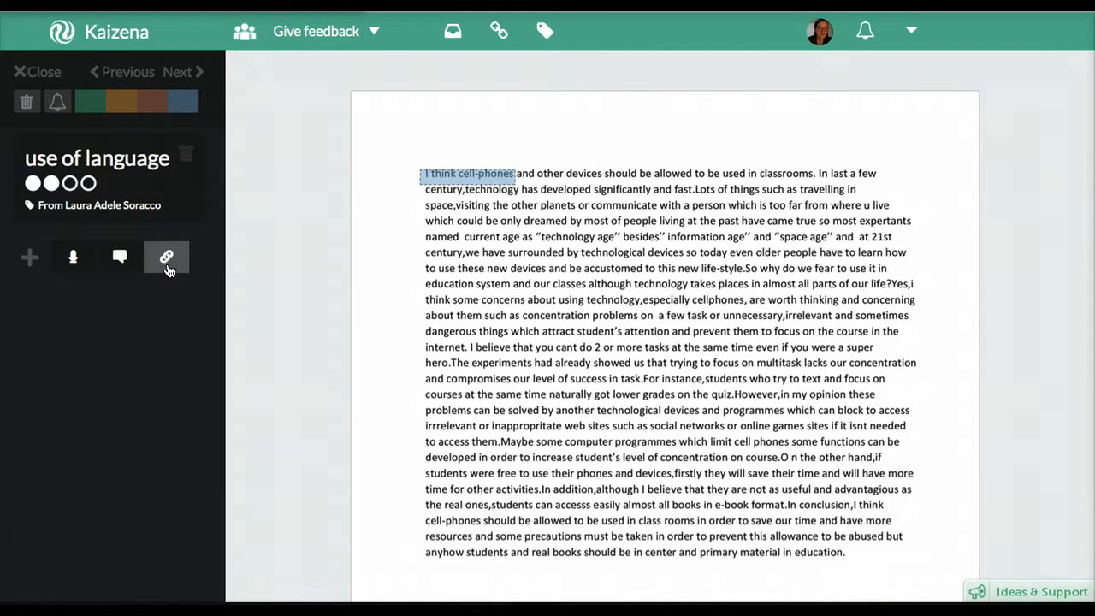
{"action": "left_click", "coordinate": [120, 256]}
{"action": "left_click", "coordinate": [157, 255]}
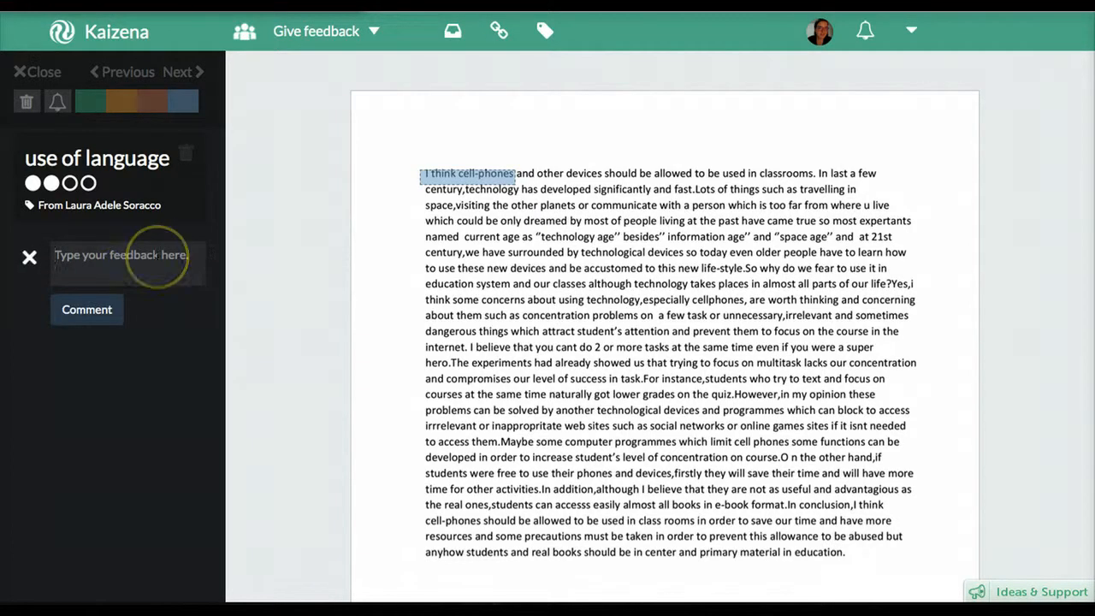
{"action": "type", "text": "Avoid "}
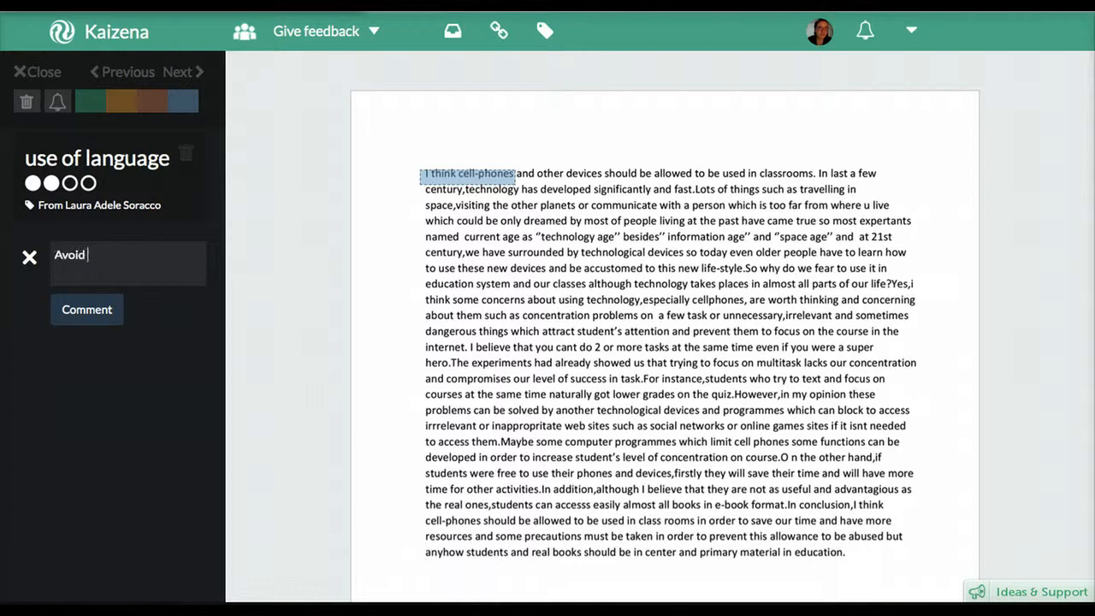
{"action": "type", "text": "sounding too pe"}
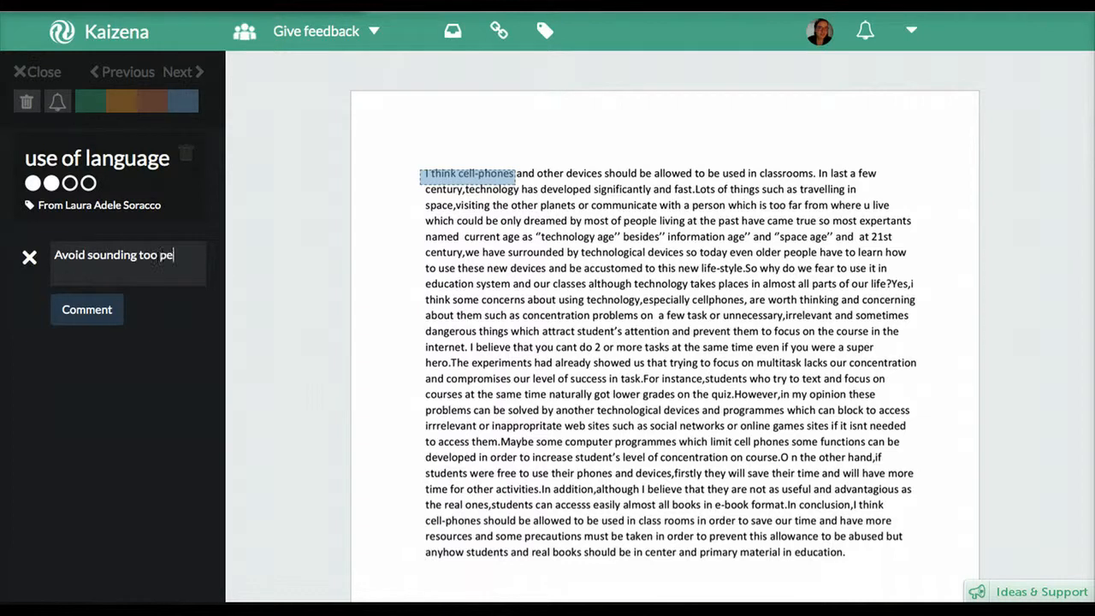
{"action": "type", "text": "rsonal. Do not use fi"}
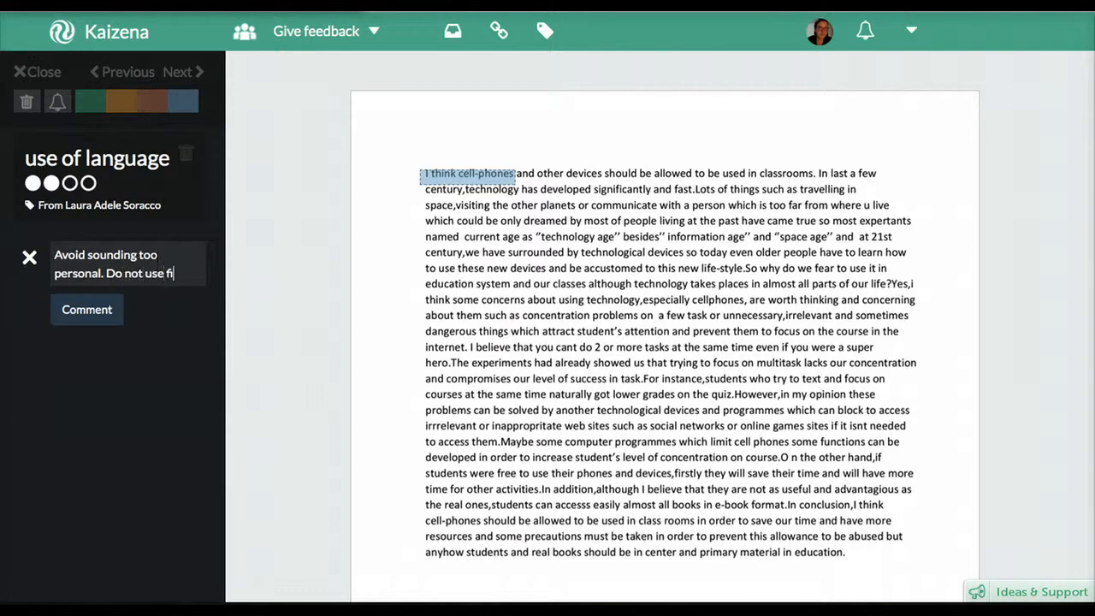
{"action": "type", "text": "rst person pron"}
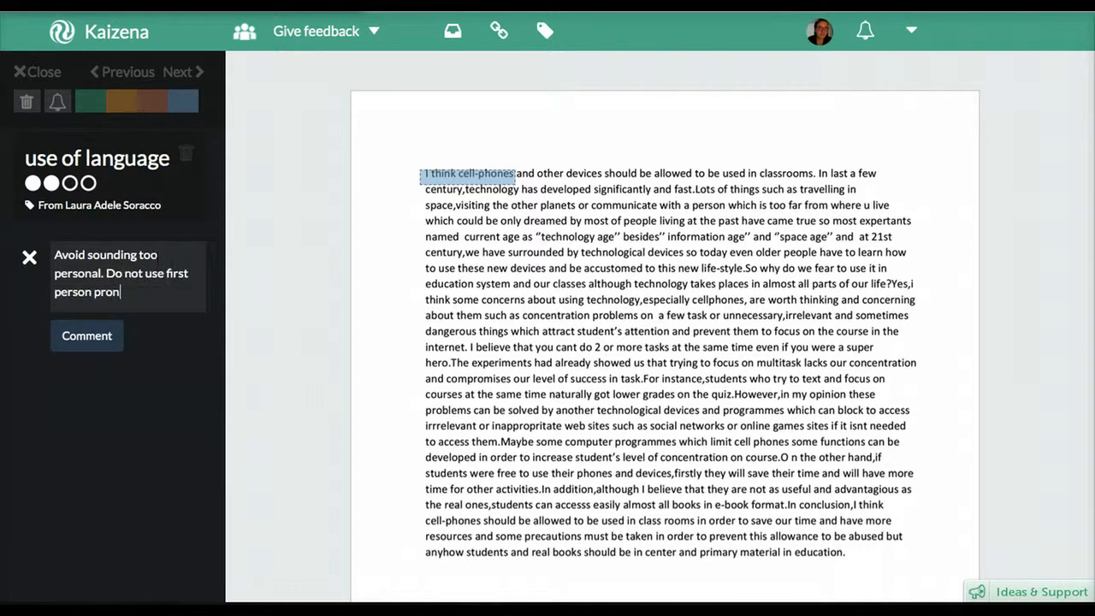
{"action": "type", "text": "ouns, such as I, me"}
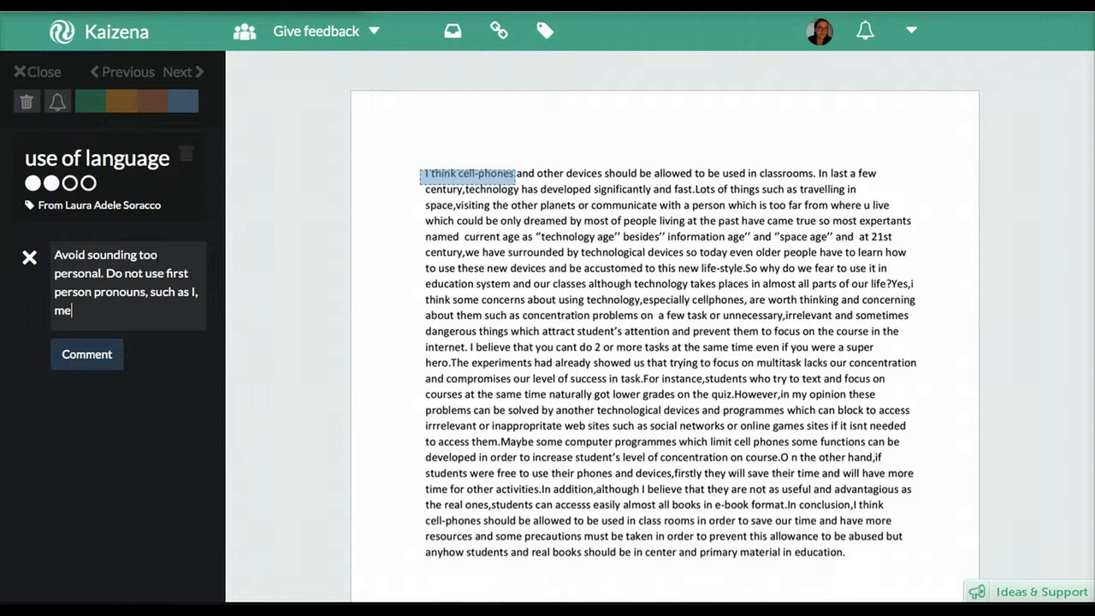
{"action": "type", "text": ", my."}
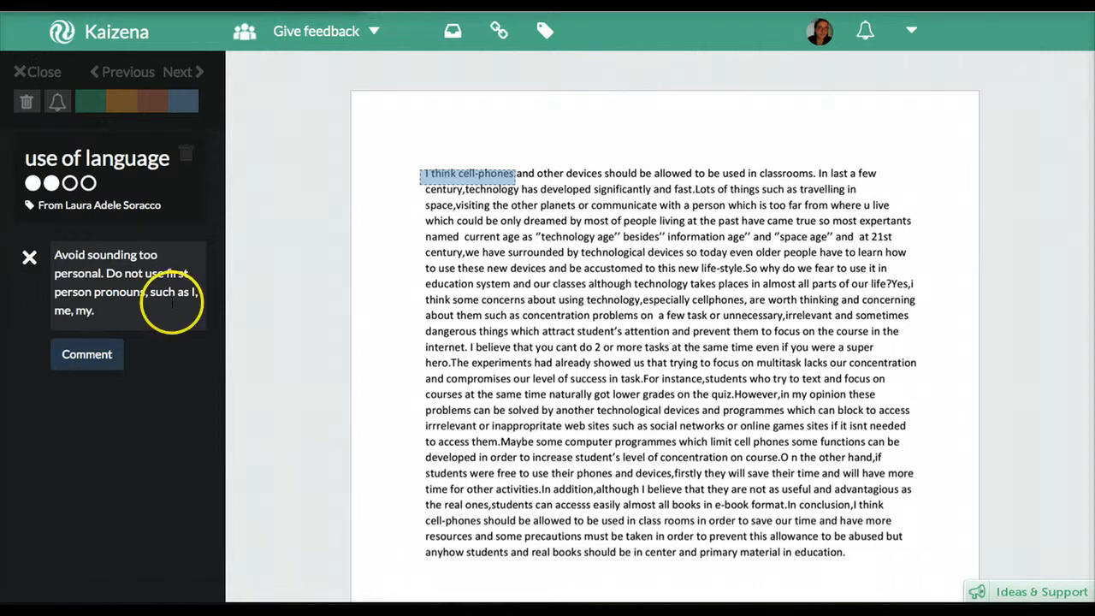
{"action": "left_click", "coordinate": [86, 355]}
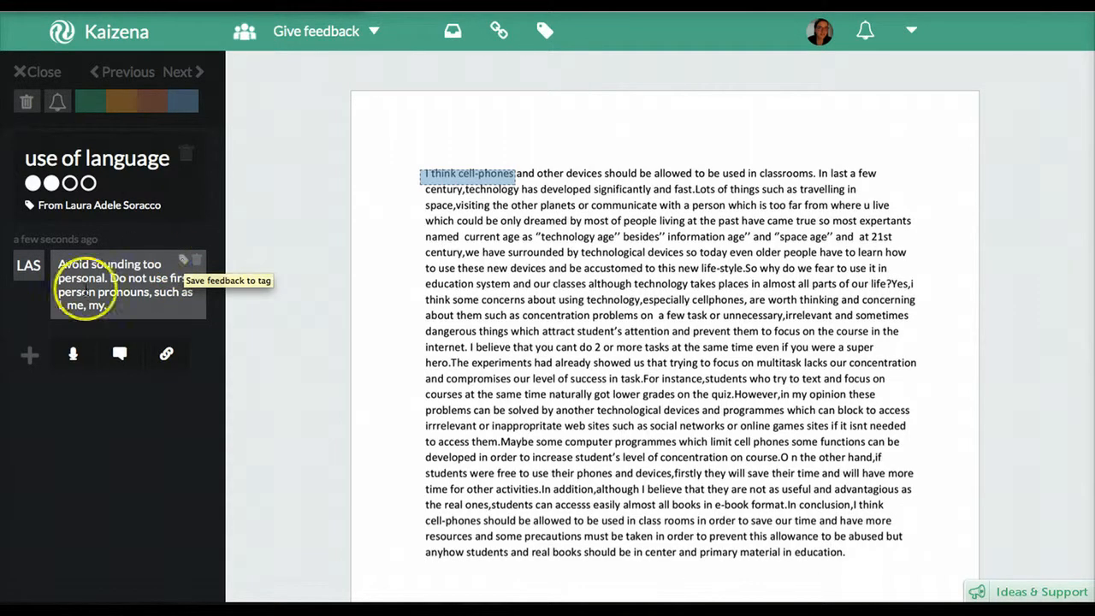
{"action": "left_click", "coordinate": [184, 261]}
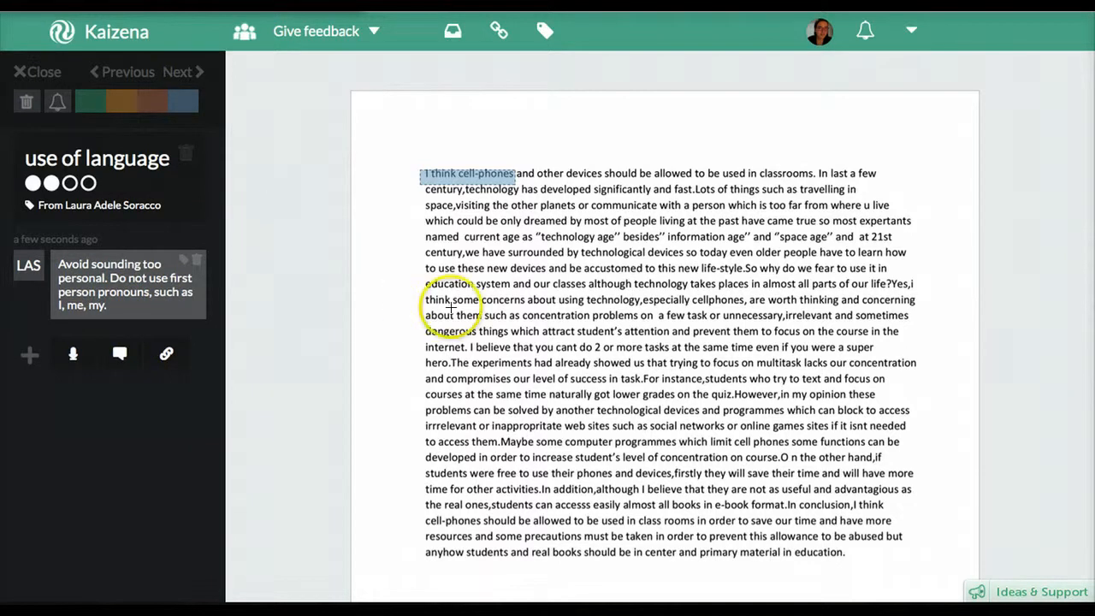
Highlight "I believe" in the middle of the essay, tag it "use of language" and rate it two out of four
{"action": "left_click_drag", "start_coordinate": [469, 346], "coordinate": [510, 347]}
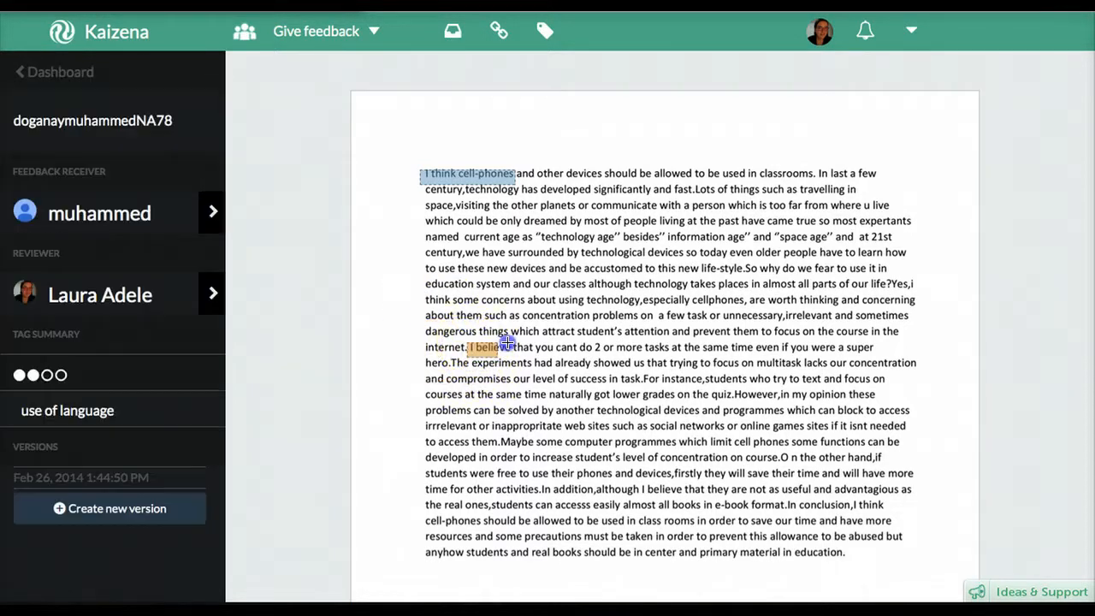
{"action": "left_click", "coordinate": [493, 304]}
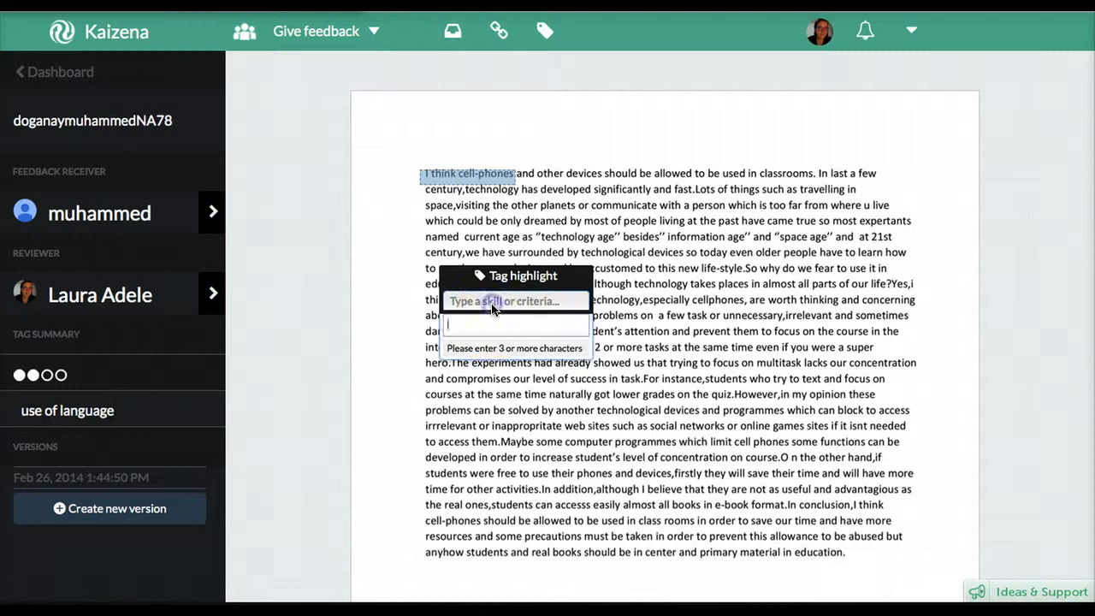
{"action": "type", "text": "use of"}
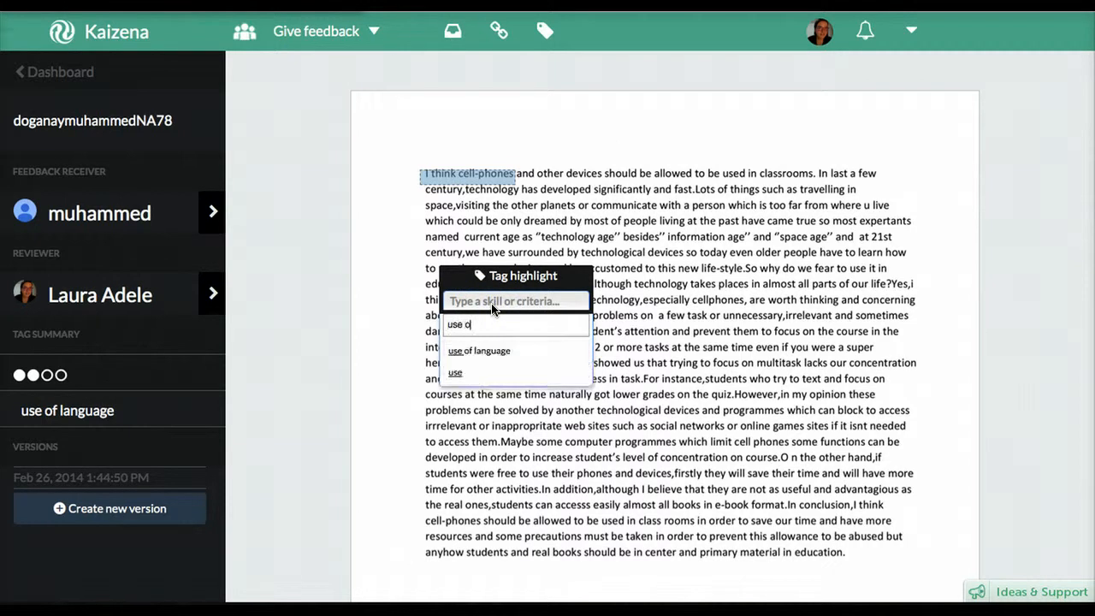
{"action": "left_click", "coordinate": [468, 350]}
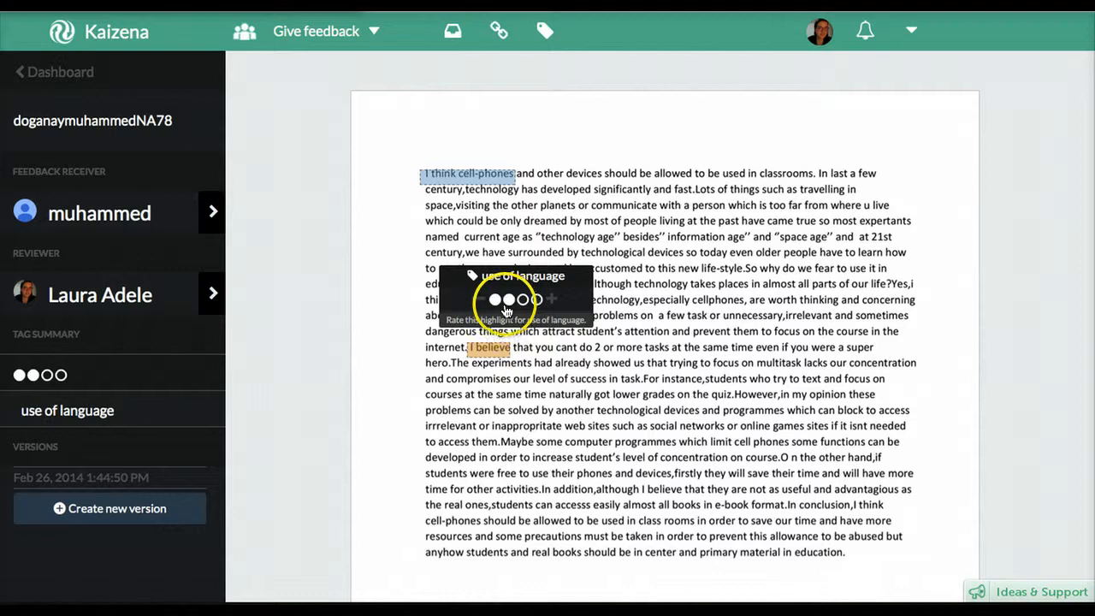
{"action": "left_click", "coordinate": [509, 302]}
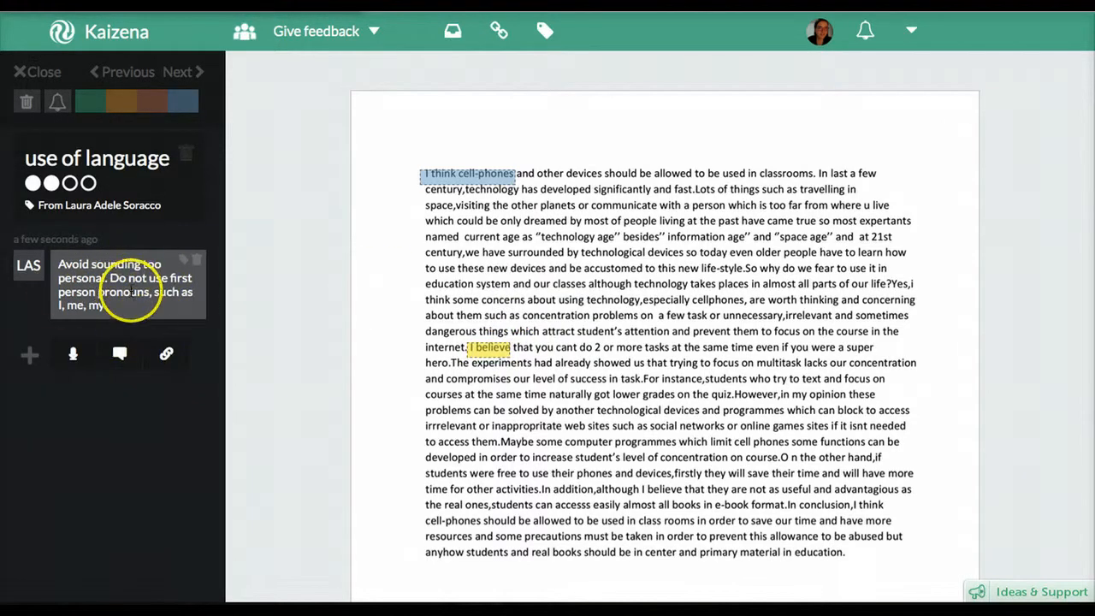
Record a voice comment of about 16 seconds on the "I believe" highlight, allowing microphone access, and play back its opening seconds
{"action": "left_click", "coordinate": [88, 358]}
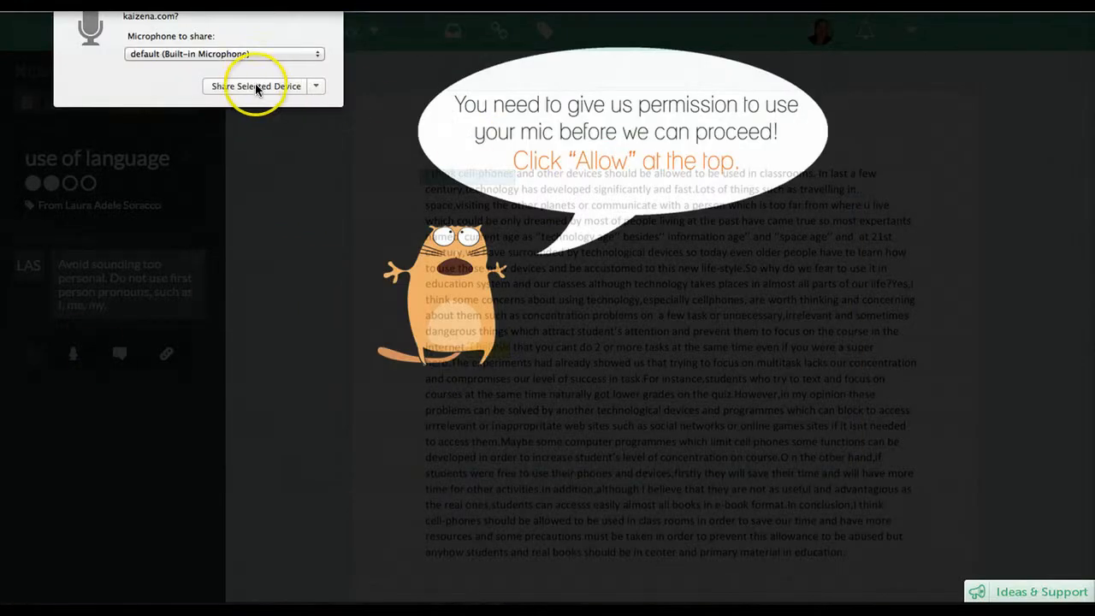
{"action": "left_click", "coordinate": [254, 87]}
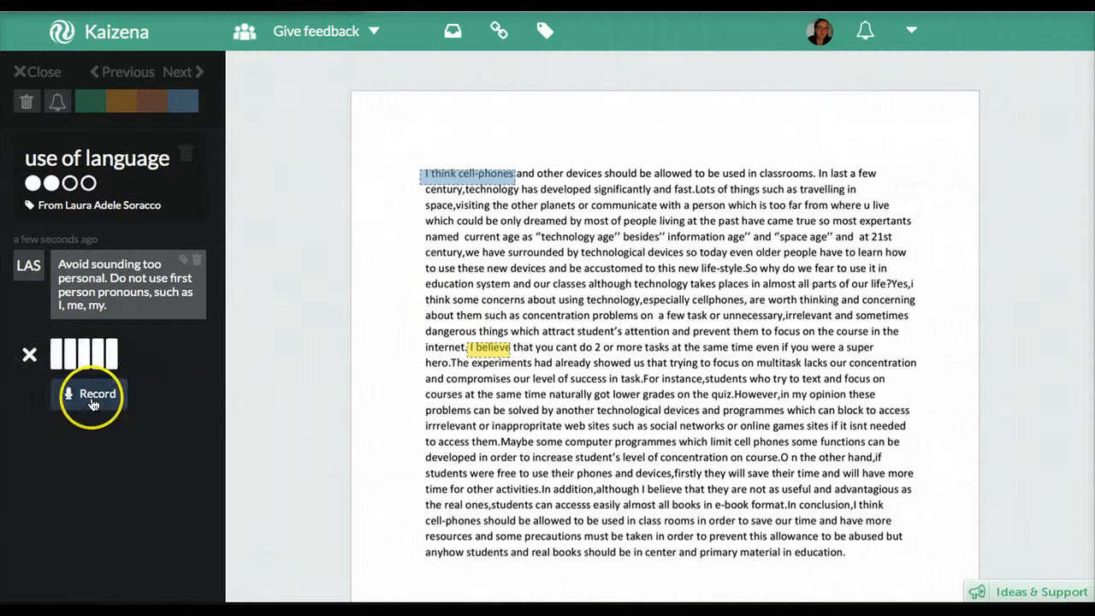
{"action": "left_click", "coordinate": [93, 399]}
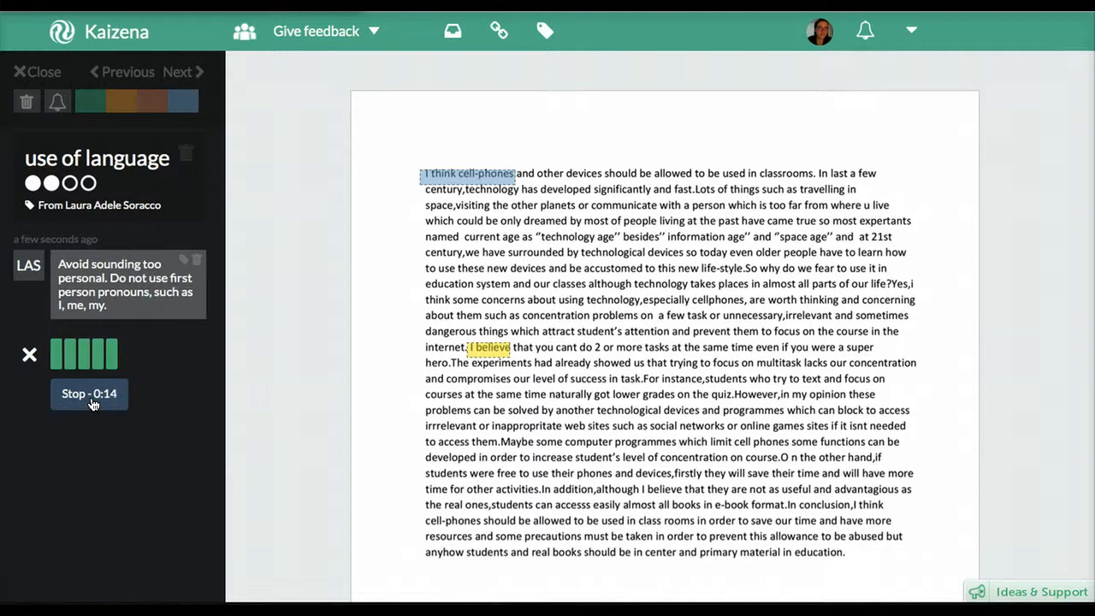
{"action": "left_click", "coordinate": [89, 394]}
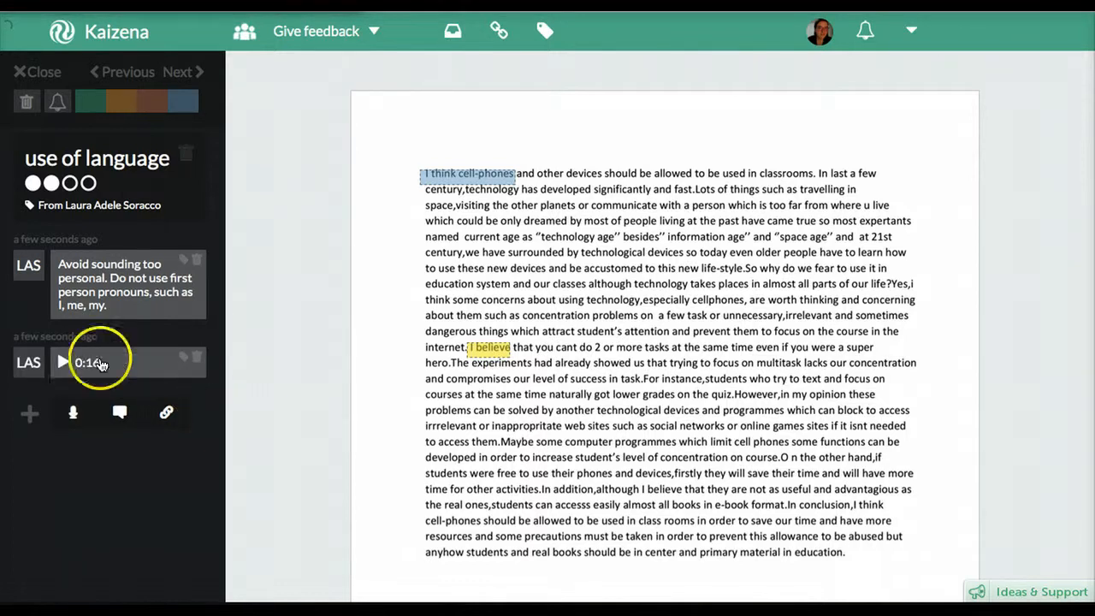
{"action": "left_click", "coordinate": [62, 363]}
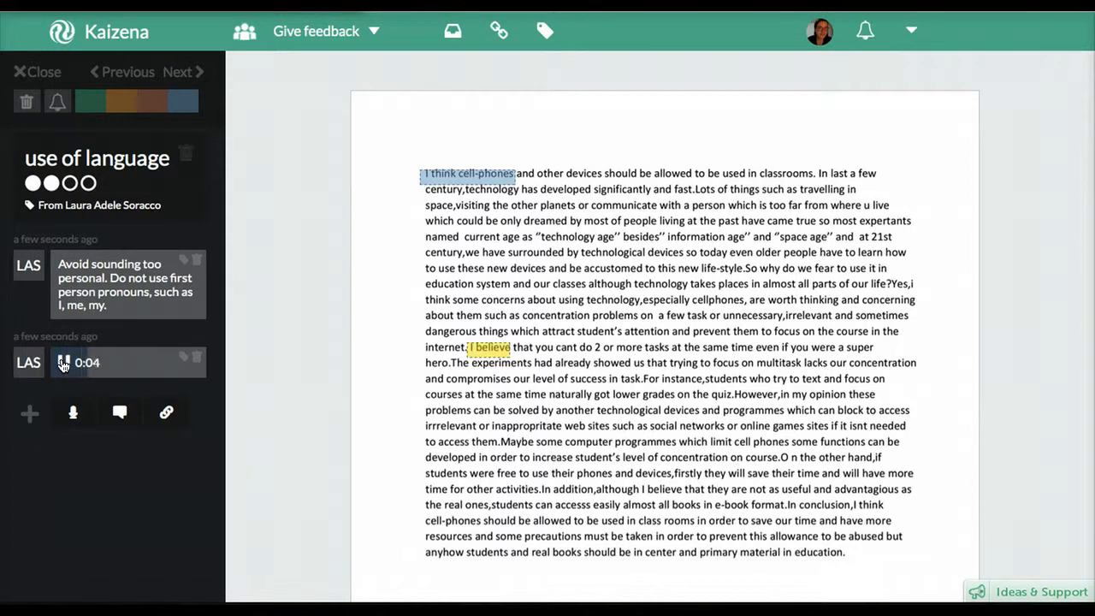
{"action": "left_click", "coordinate": [63, 364]}
Delete the text comment about first person pronouns from the "I believe" highlight and close the highlight
{"action": "left_click", "coordinate": [196, 259]}
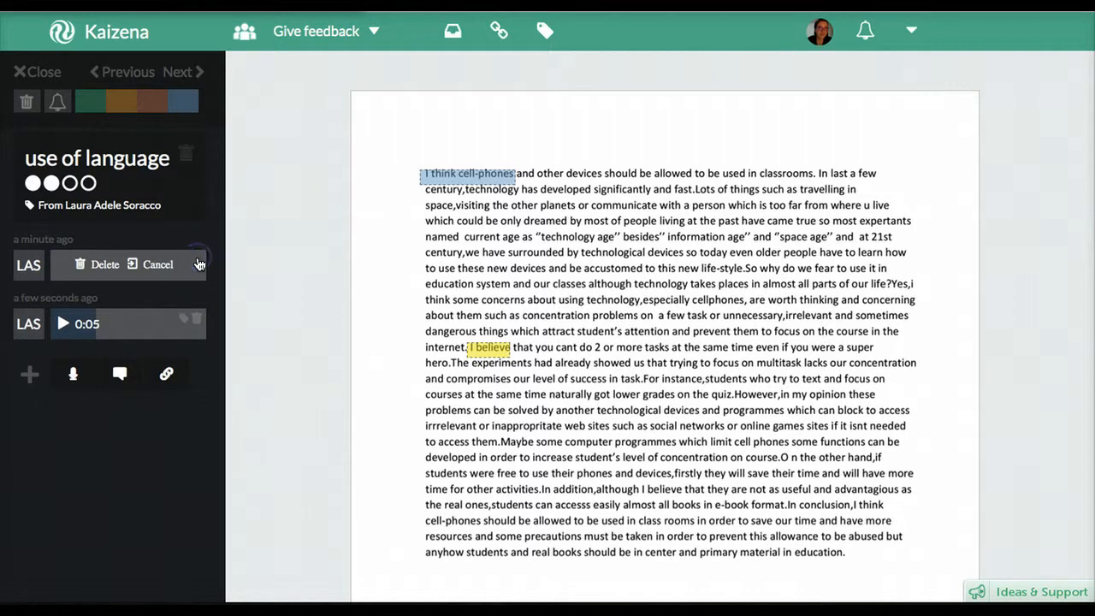
{"action": "left_click", "coordinate": [102, 267]}
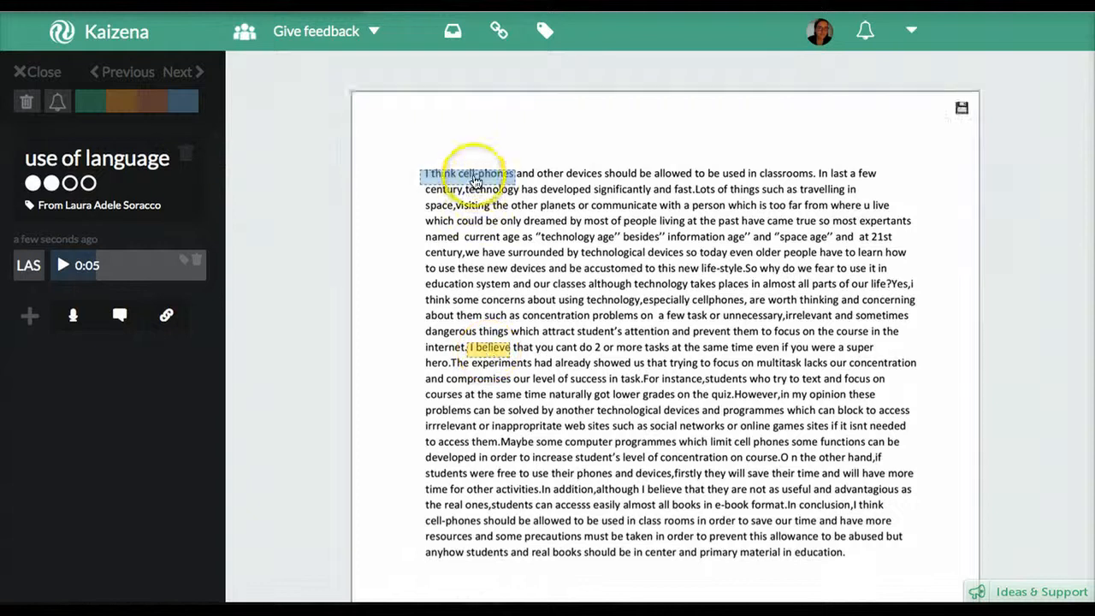
{"action": "left_click", "coordinate": [1023, 216]}
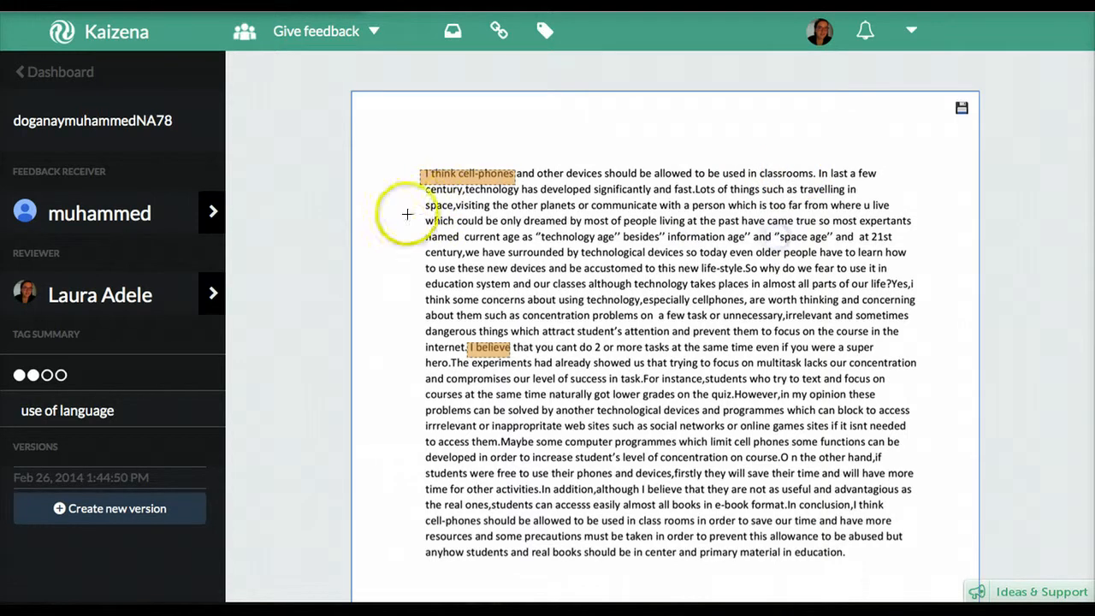
Highlight the essay passage from "space,visiting the other planets" to "at 21st" and tag it "use of language"
{"action": "left_click_drag", "start_coordinate": [425, 205], "coordinate": [661, 206]}
{"action": "left_click_drag", "start_coordinate": [822, 212], "coordinate": [929, 250]}
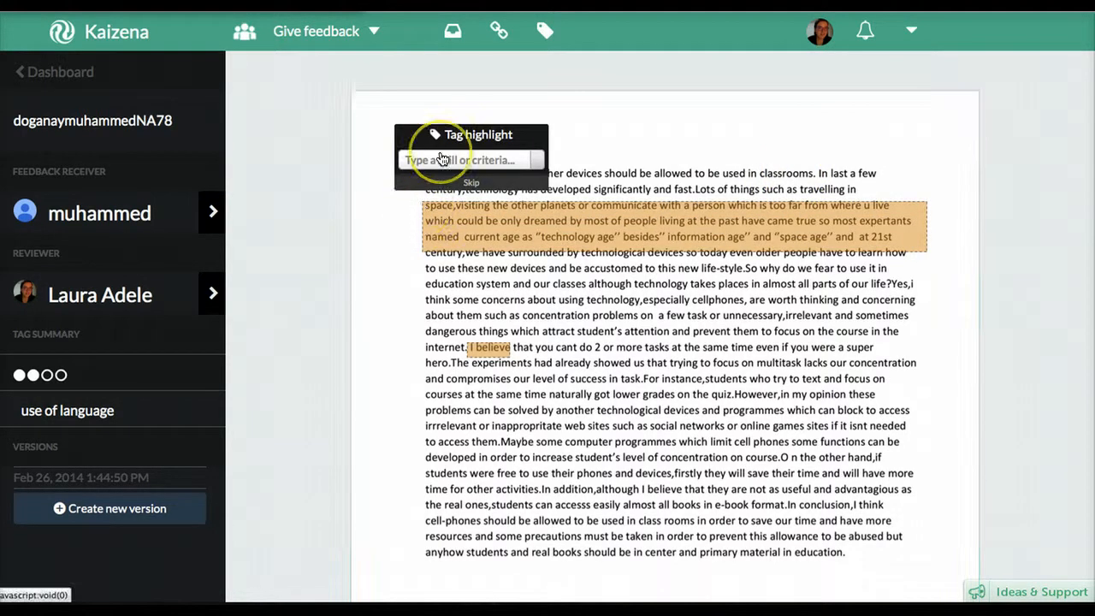
{"action": "left_click", "coordinate": [442, 159]}
{"action": "type", "text": "use of lang"}
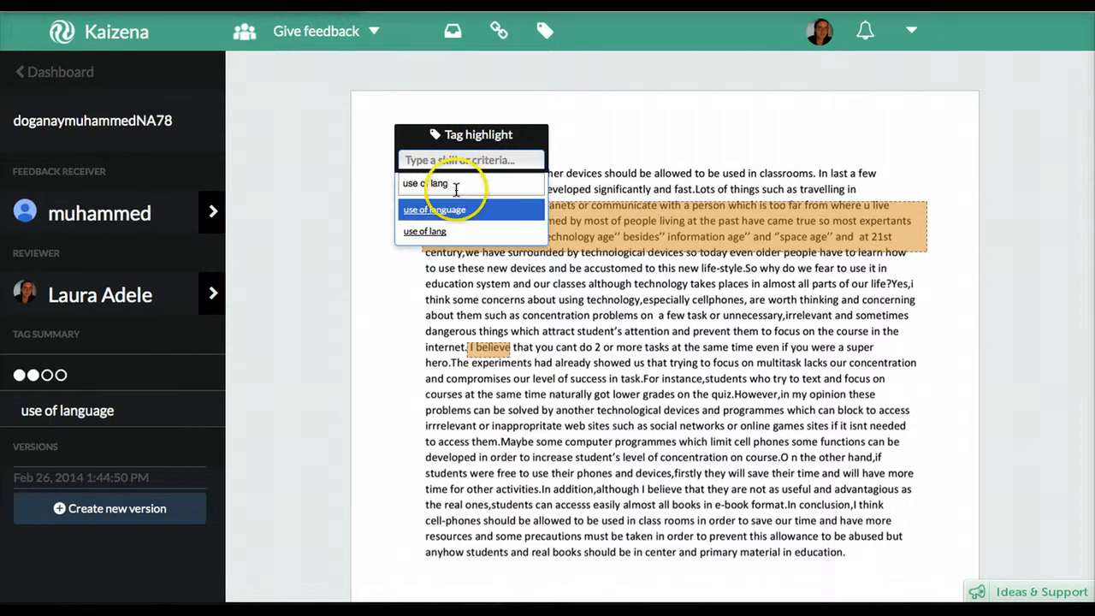
{"action": "left_click", "coordinate": [438, 209]}
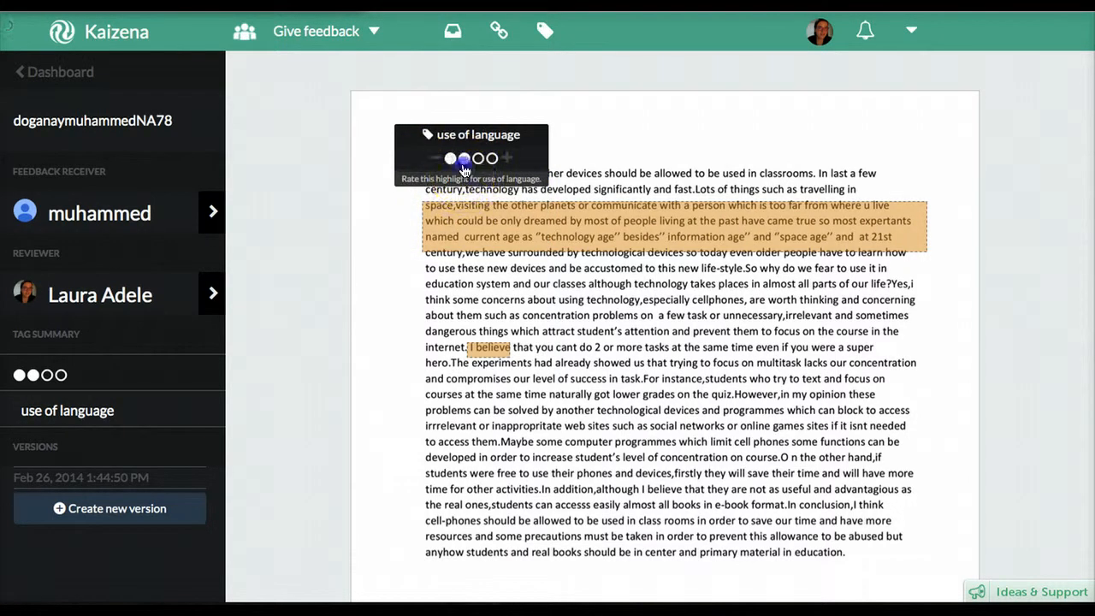
Rate the passage highlight two out of four and delete its saved comment about first person pronouns
{"action": "left_click", "coordinate": [464, 165]}
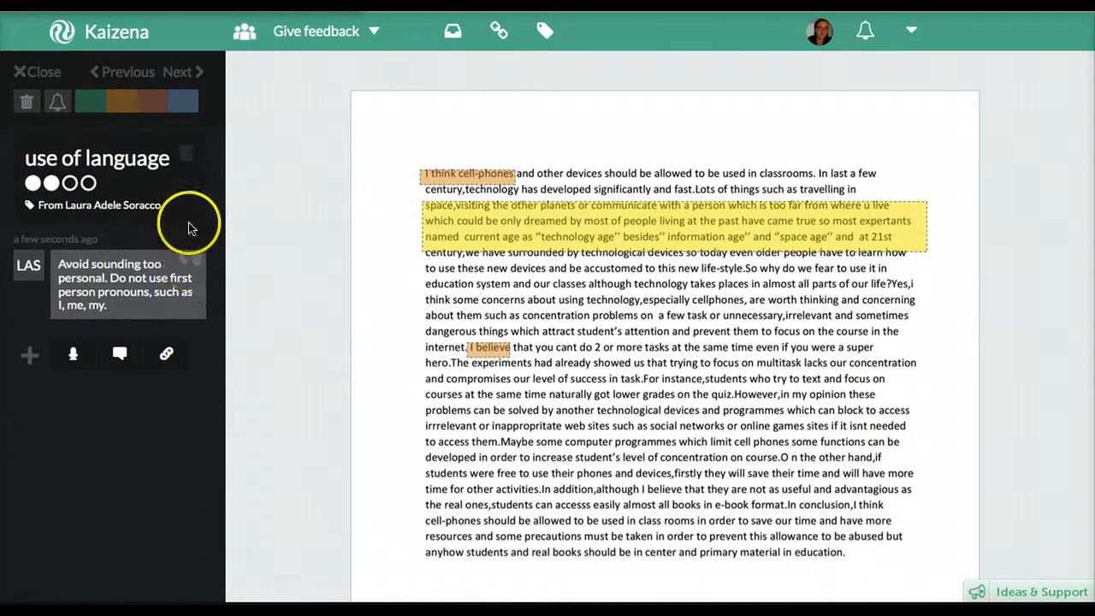
{"action": "left_click", "coordinate": [189, 258]}
{"action": "left_click", "coordinate": [113, 266]}
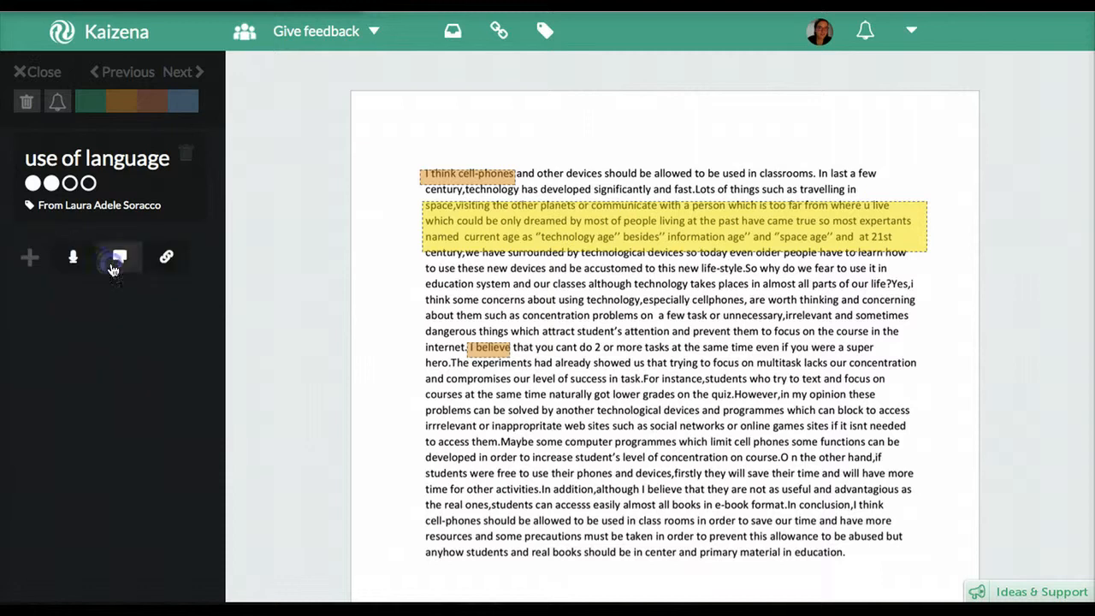
Attach a resource named "Run-on sentence" to the passage highlight, using the copied web link ending in /owl/resource/598/02/?
{"action": "left_click", "coordinate": [163, 291]}
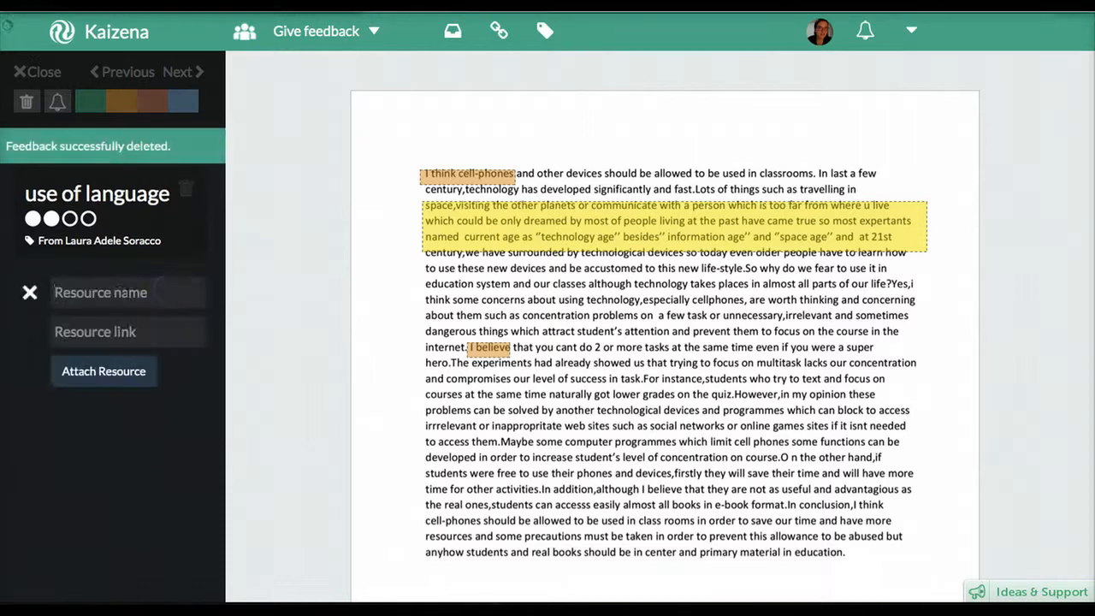
{"action": "type", "text": "Run-on s"}
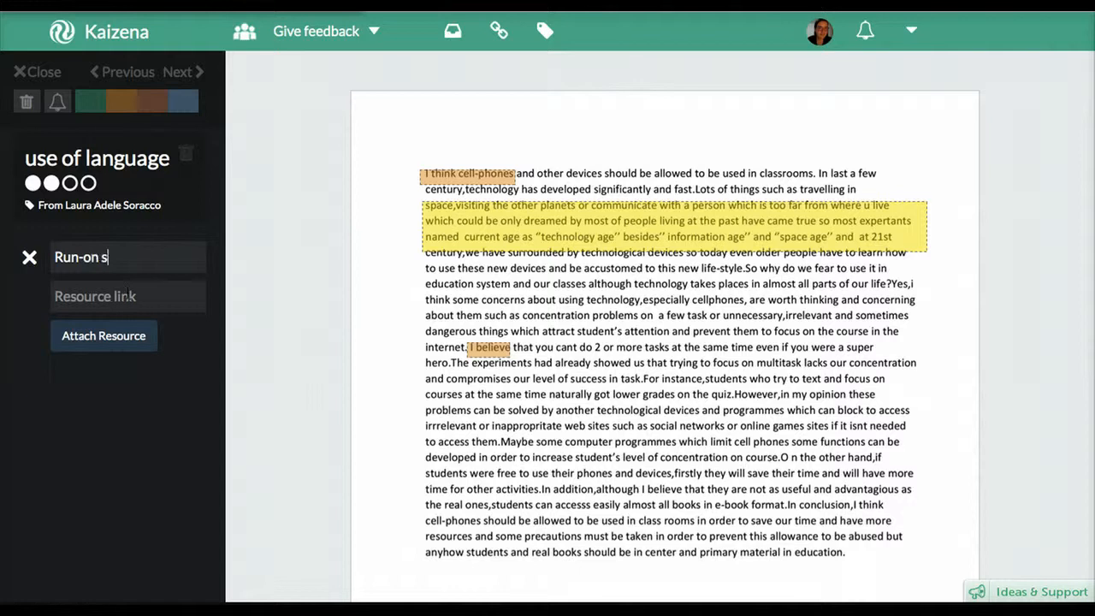
{"action": "type", "text": "entence"}
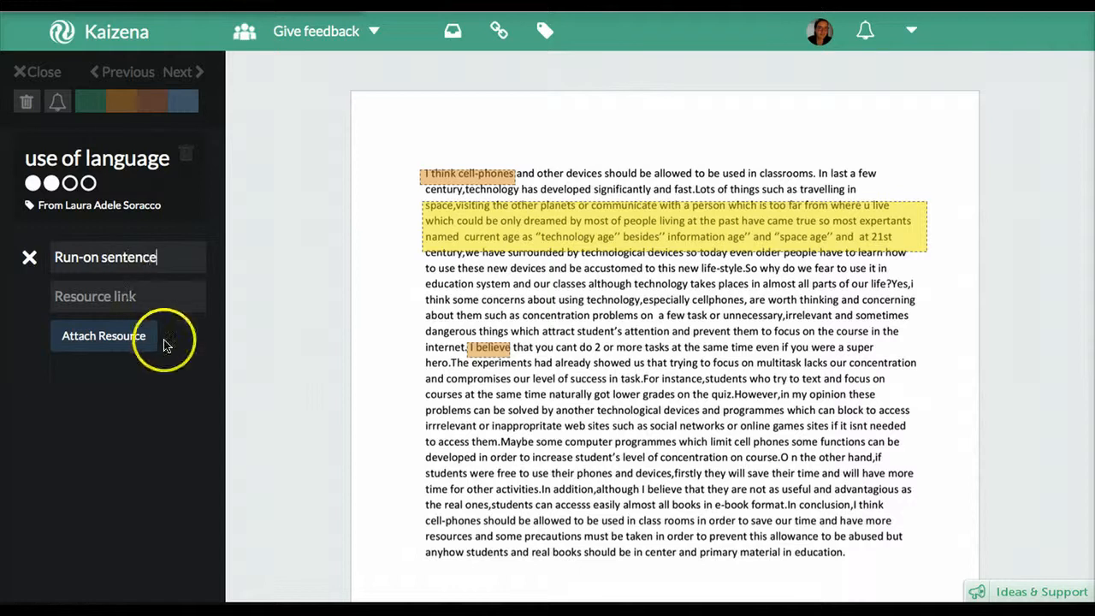
{"action": "left_click", "coordinate": [153, 300]}
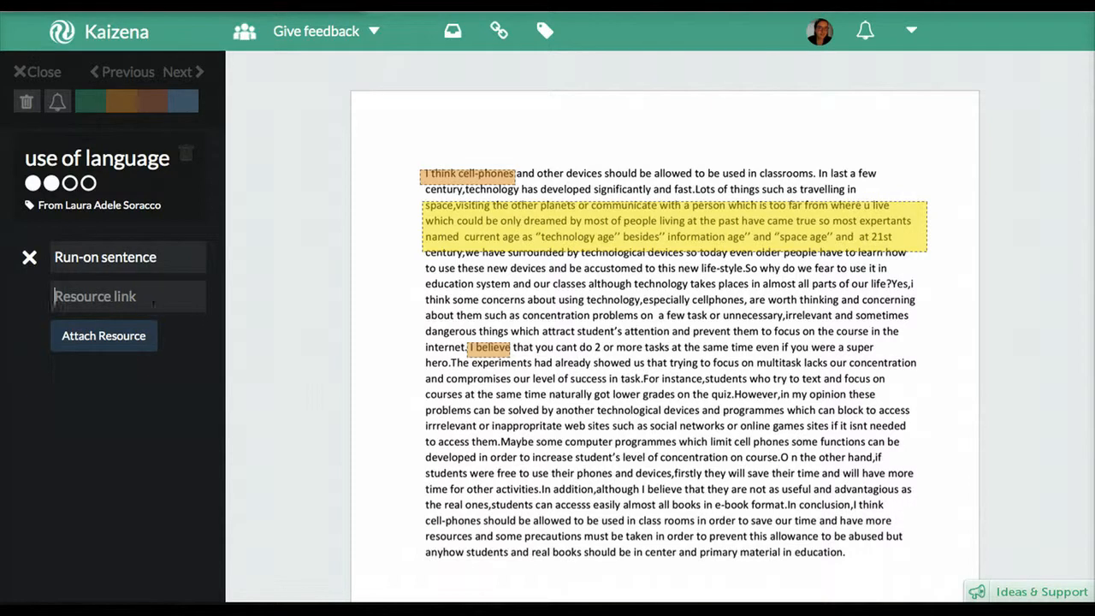
{"action": "left_click", "coordinate": [433, 112]}
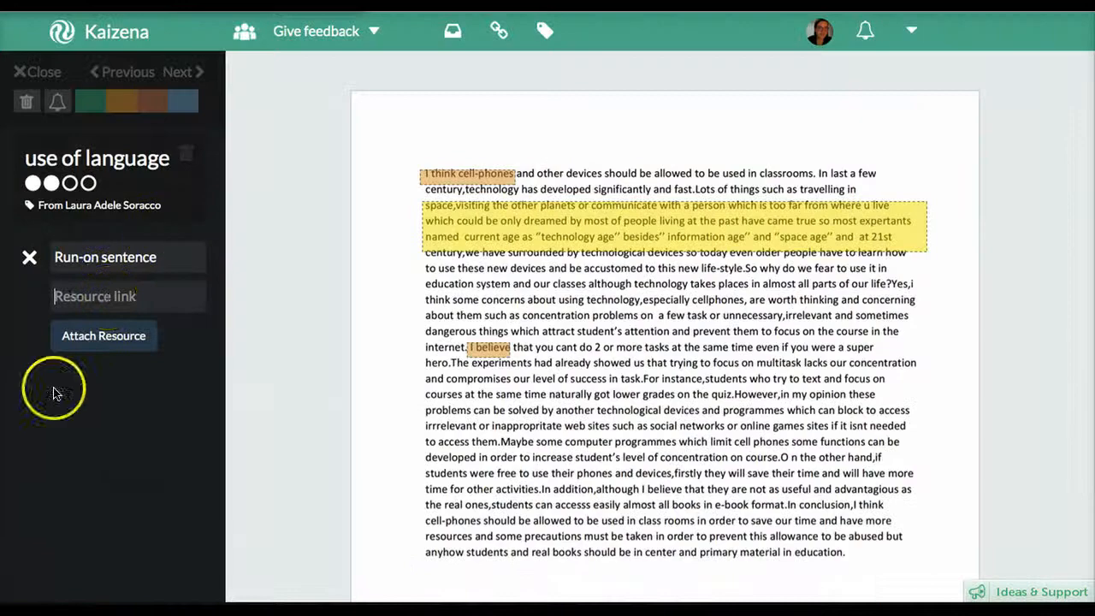
{"action": "left_click", "coordinate": [111, 296]}
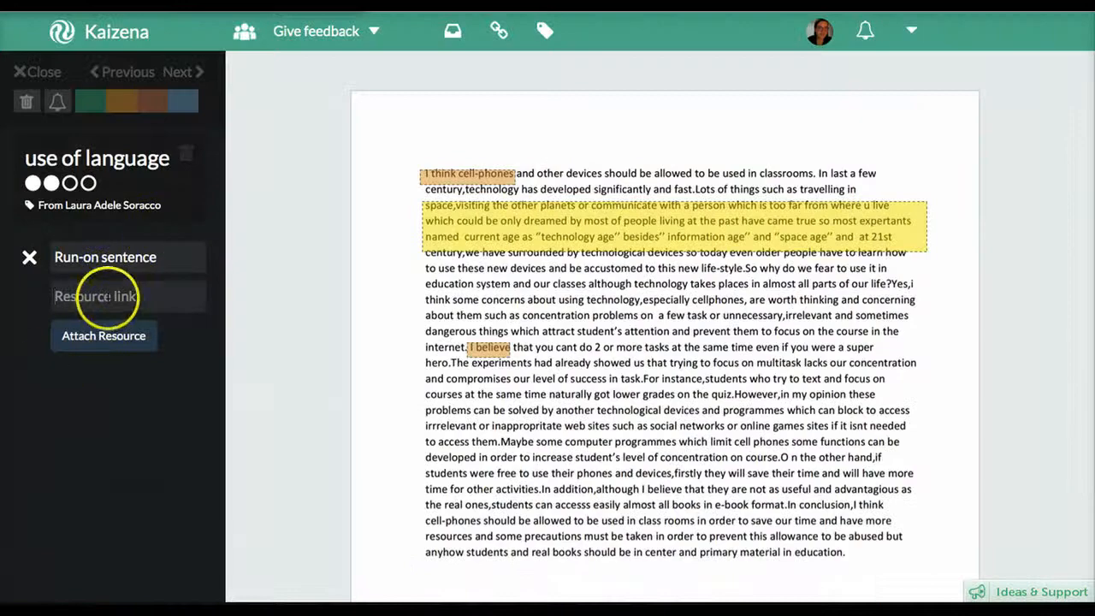
{"action": "key", "text": "ctrl+v"}
{"action": "left_click", "coordinate": [105, 335]}
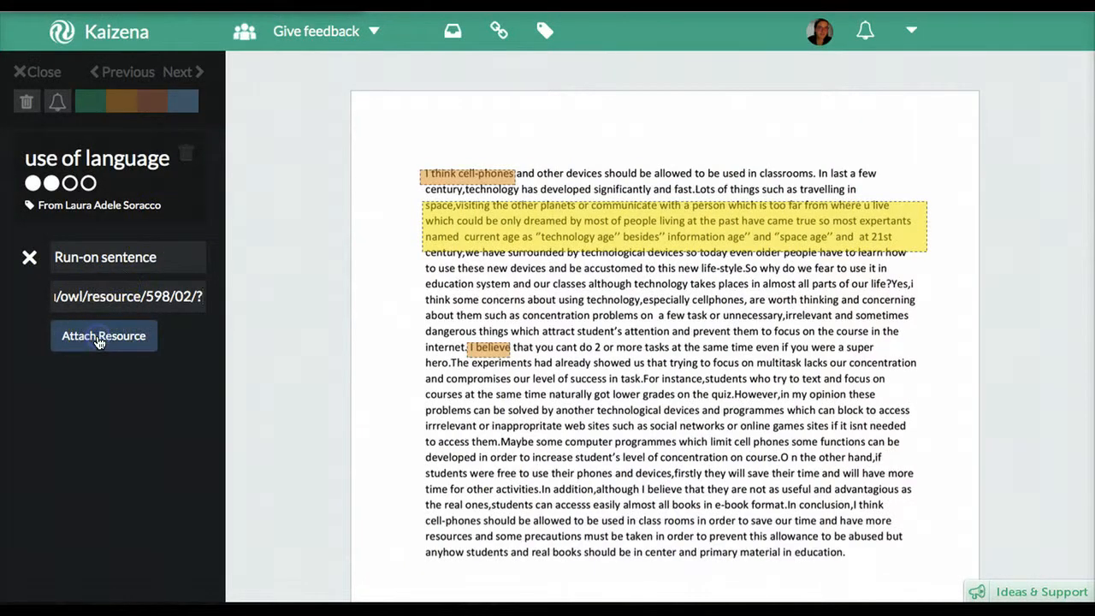
{"action": "left_click", "coordinate": [657, 232]}
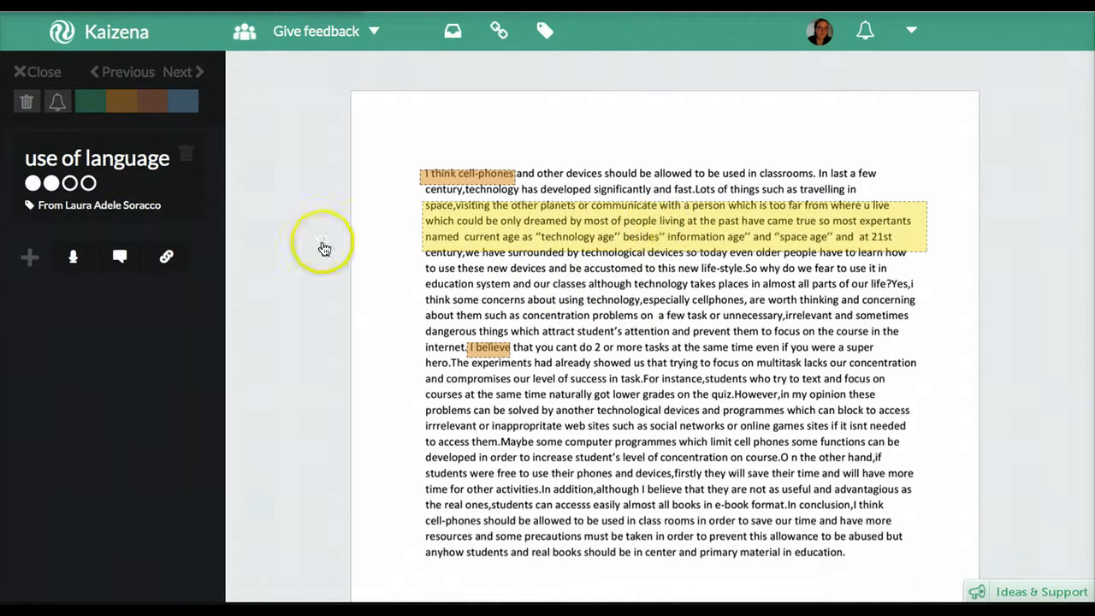